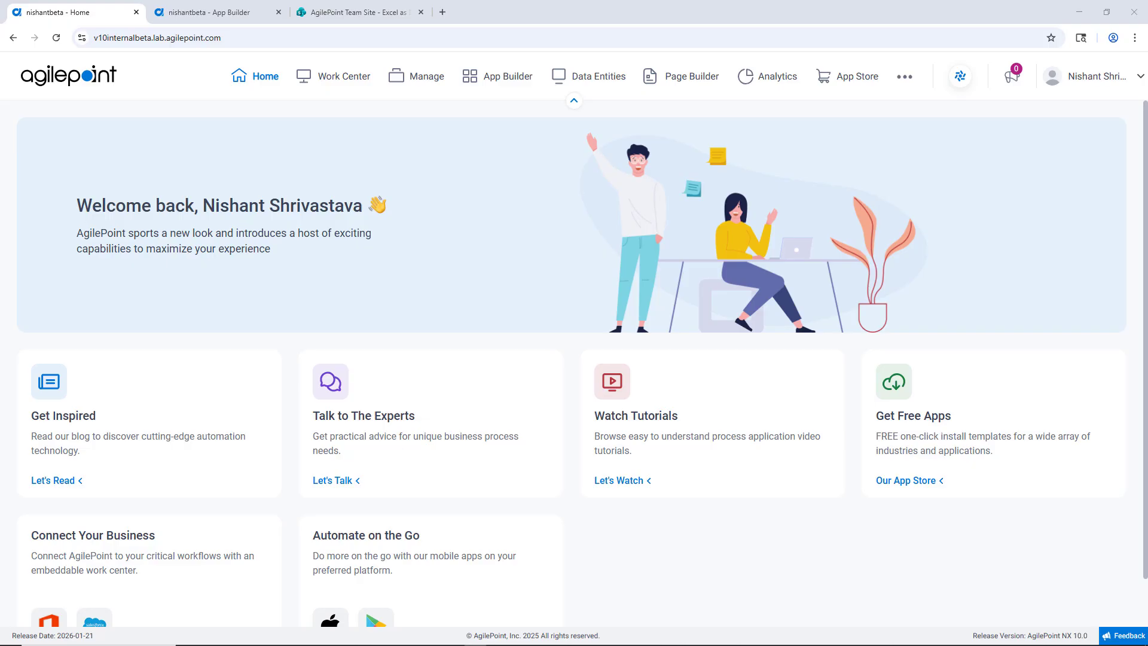
left_click_drag(1147, 103, 651, 101)
left_click(964, 102)
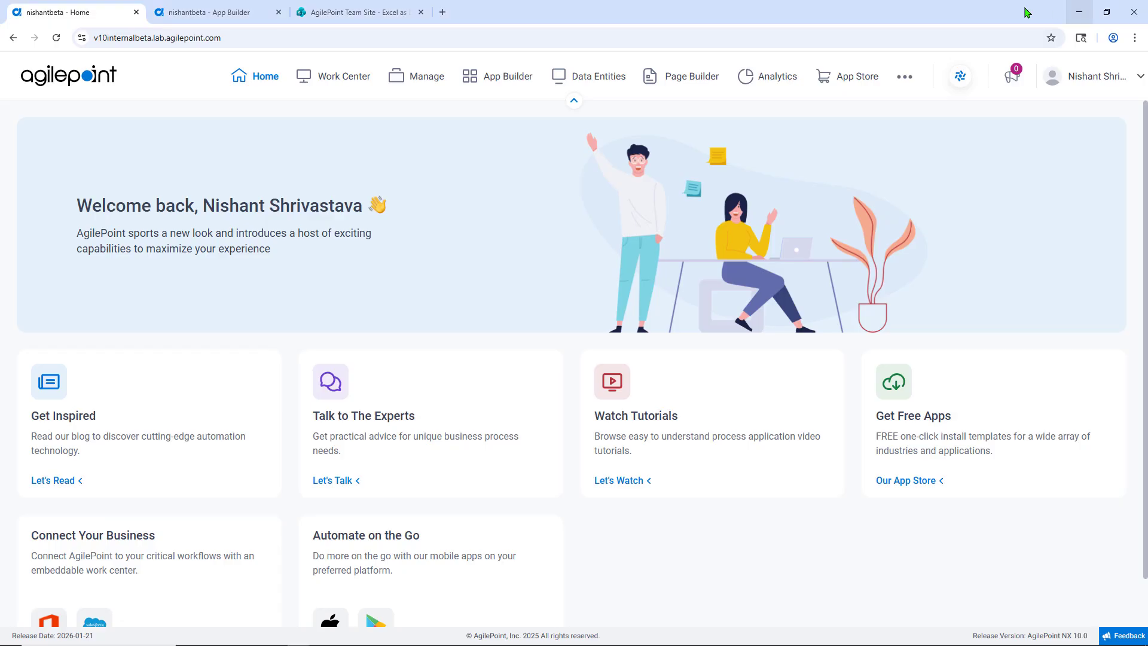
Switch to the SharePoint team site and locate Employee Sample Data.xlsx in the Excel as Datasource library.
left_click(1079, 9)
left_click(364, 13)
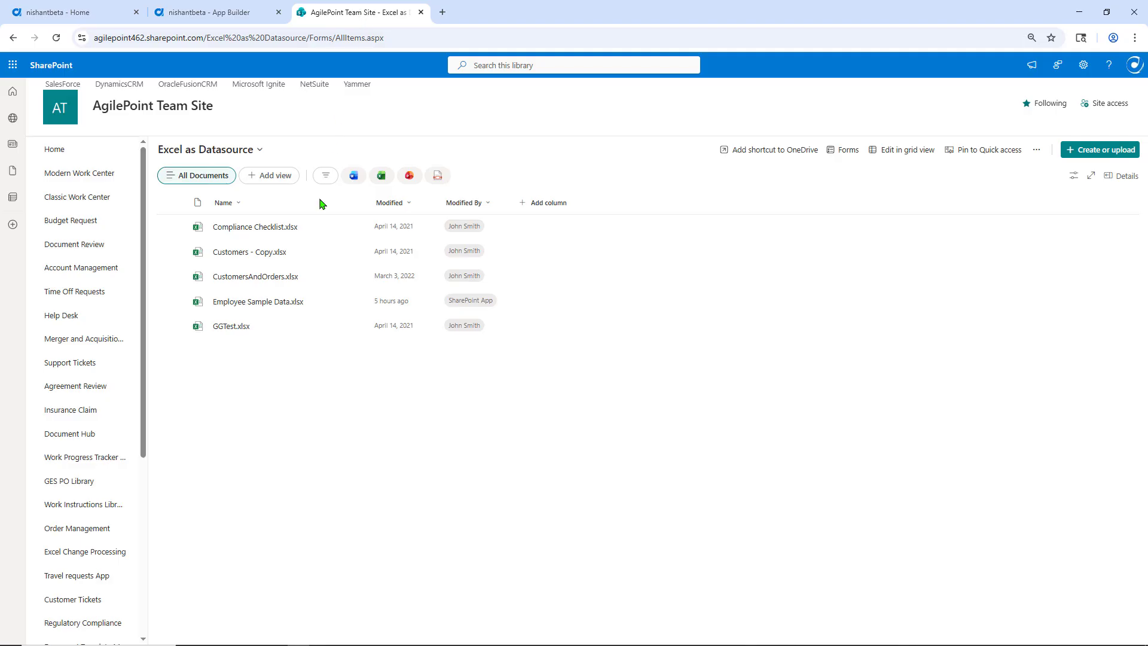
mouse_move(291, 282)
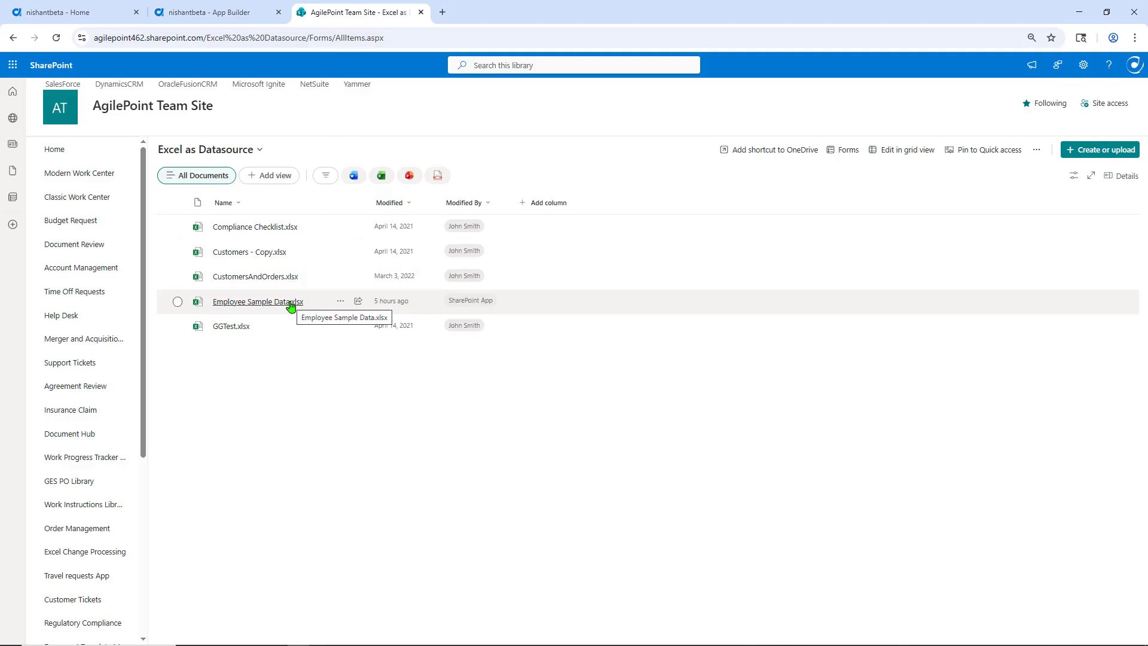
mouse_move(290, 306)
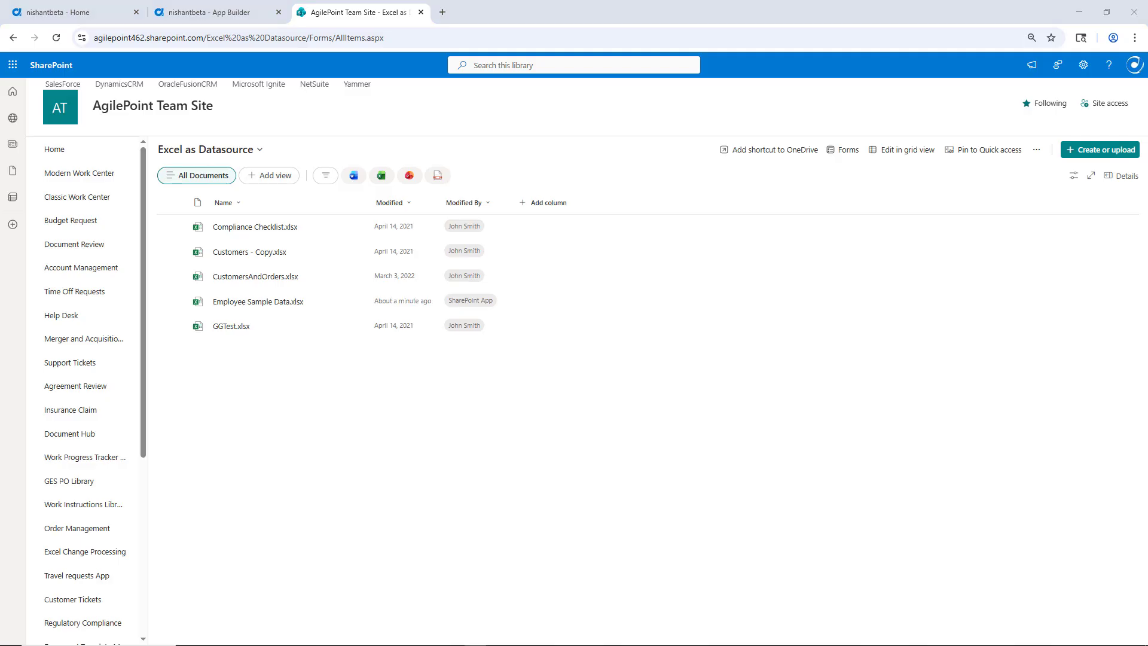
Return to the AgilePoint App Builder and choose a Form-Based App as the app type.
left_click(233, 13)
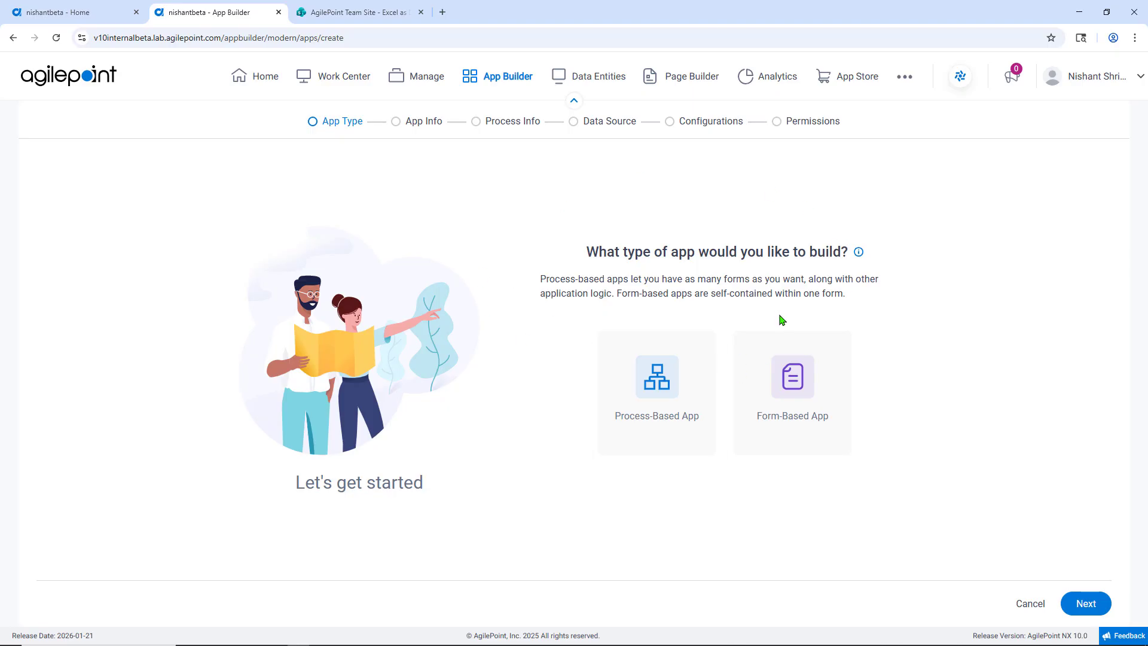
left_click(805, 395)
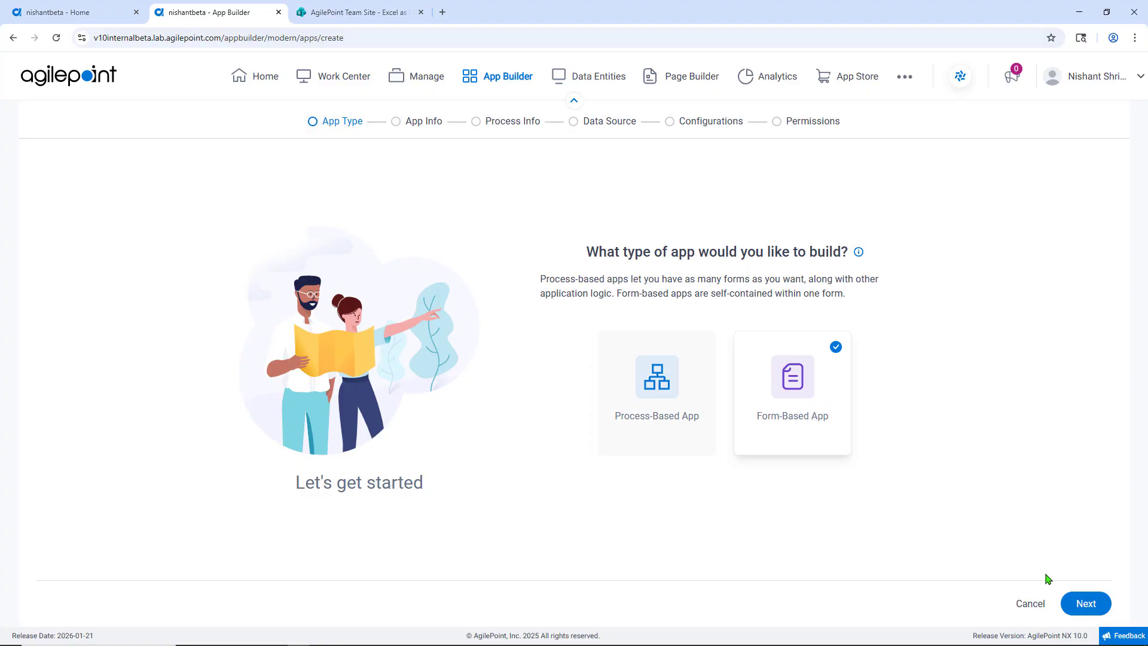
left_click(1092, 604)
Name the app Sample Employee Data, assign it to the Human Resources category and continue.
left_click(626, 247)
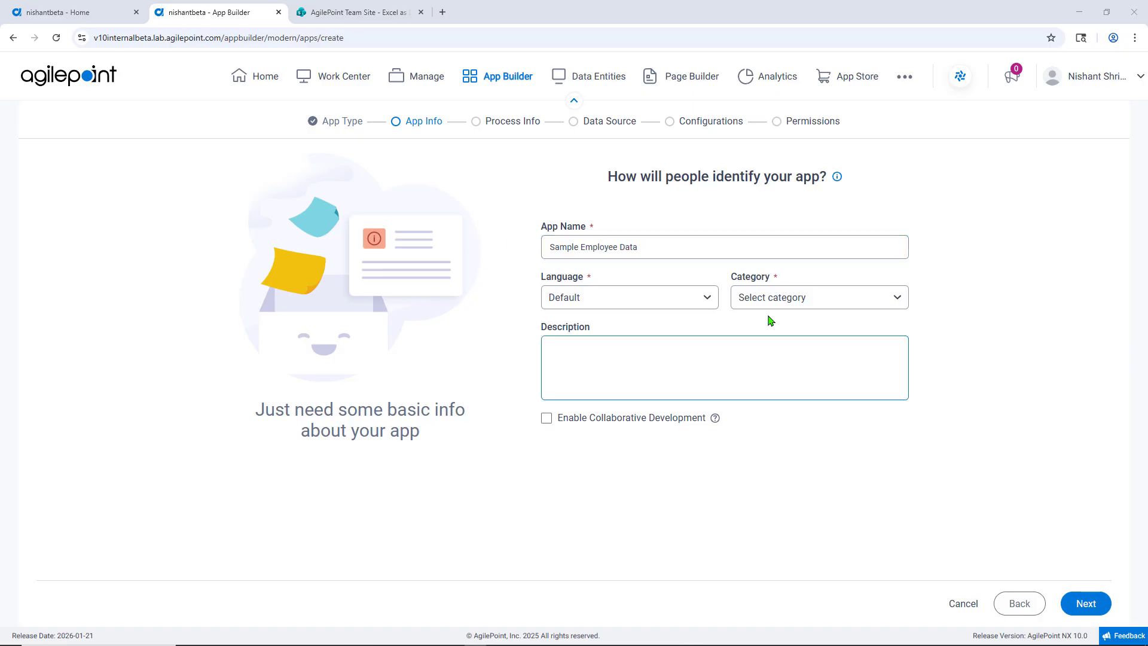
left_click(755, 297)
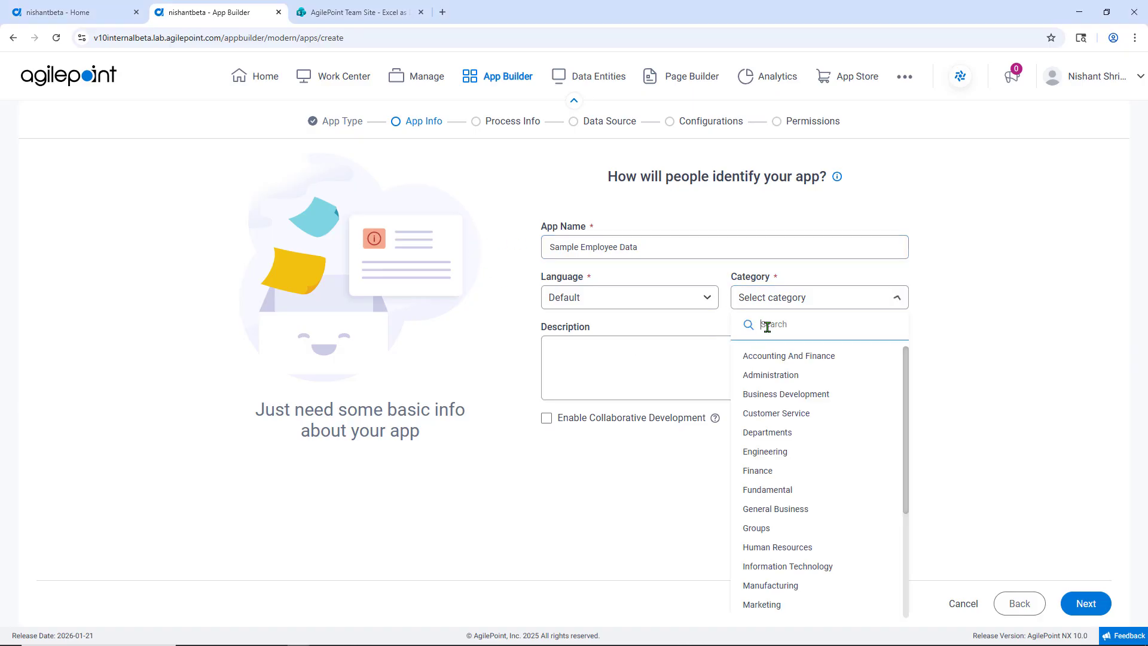
left_click(802, 548)
left_click(1082, 603)
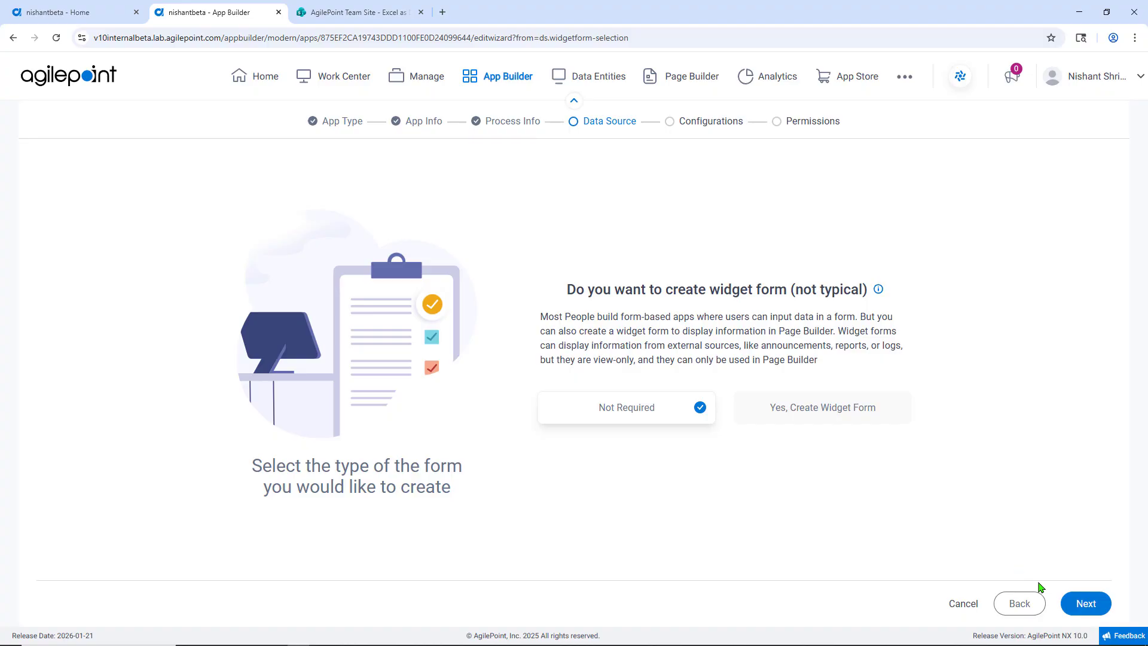
Keep the widget form as Not Required and choose to auto-generate the form based on a data source.
left_click(1085, 607)
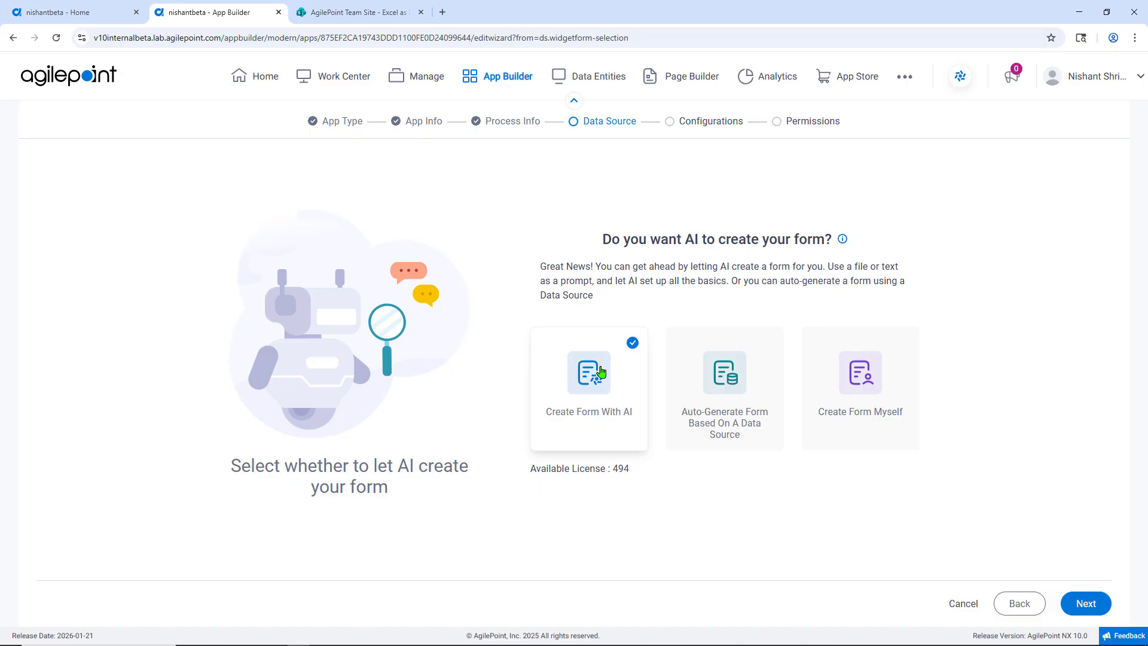
left_click(730, 402)
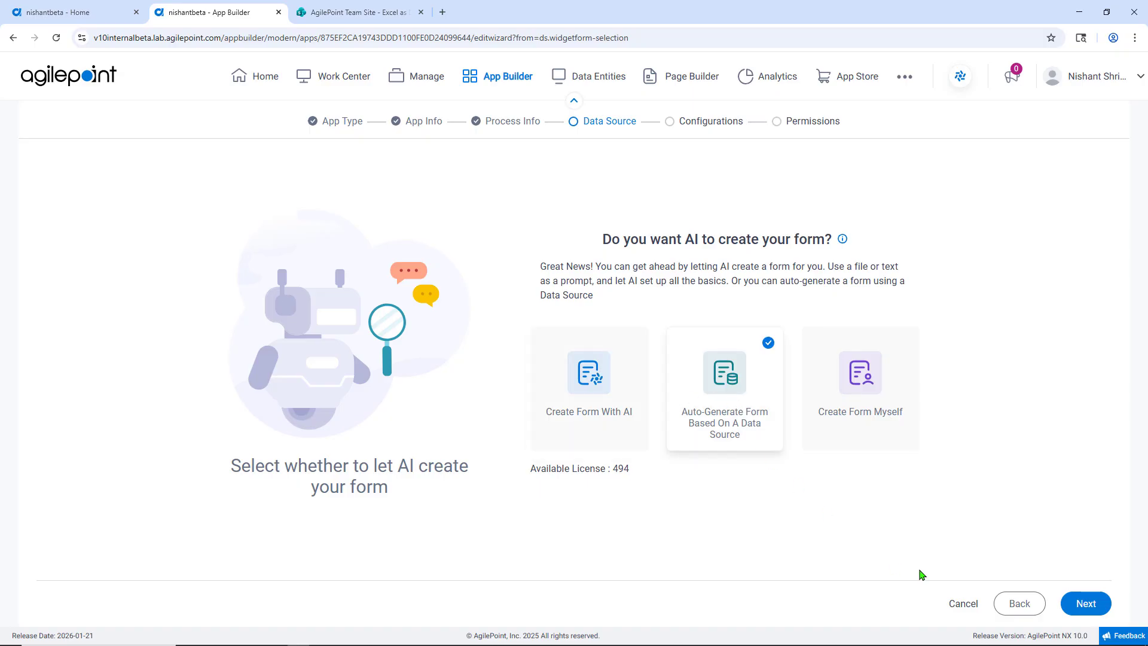
left_click(1098, 605)
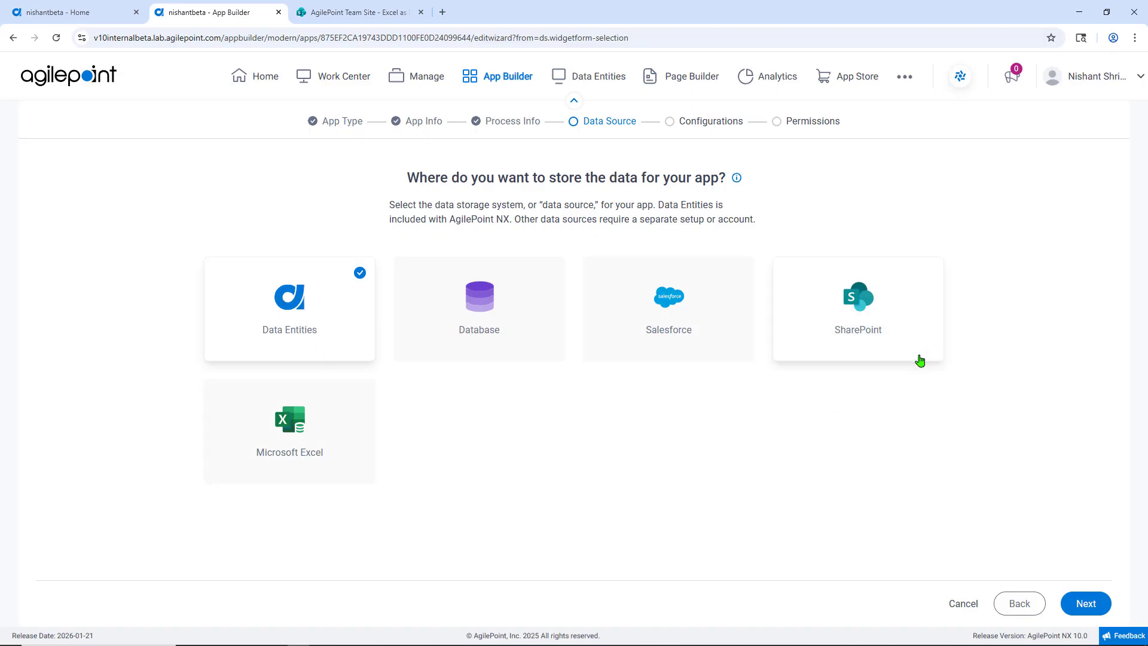
Store the app data in Microsoft Excel on SharePoint, using SOWGenerationDevToken (Global), site /, library Excel as Datasource and file Employee Sample Data.xlsx.
left_click(263, 433)
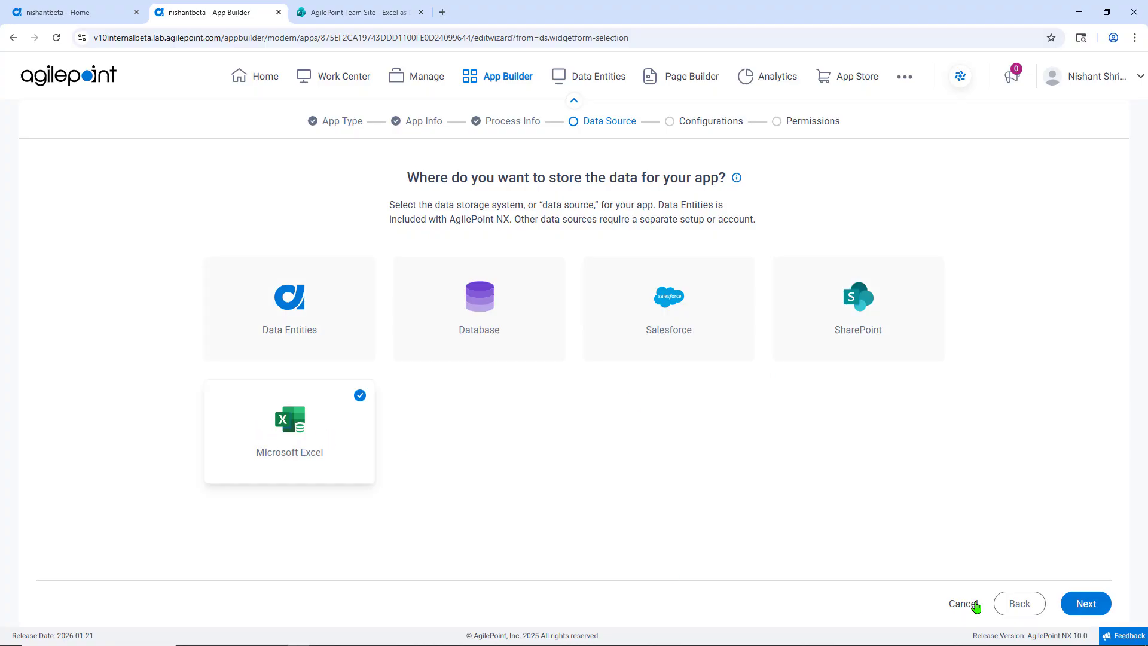
left_click(1103, 606)
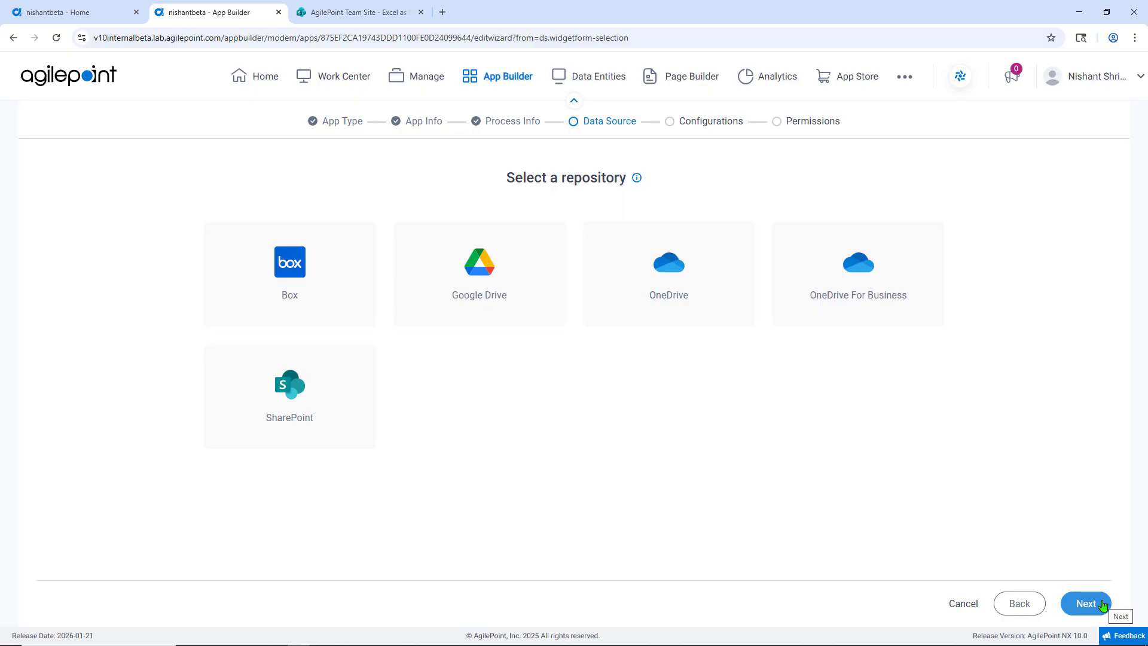
left_click(308, 421)
left_click(1103, 605)
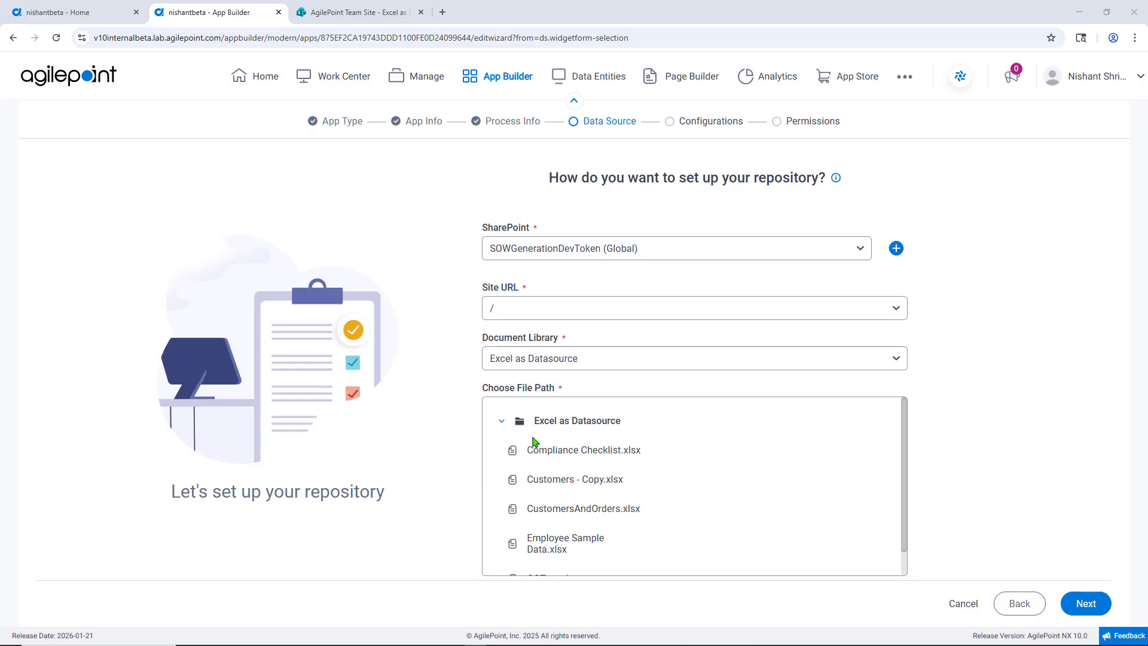
left_click(553, 546)
left_click(1086, 603)
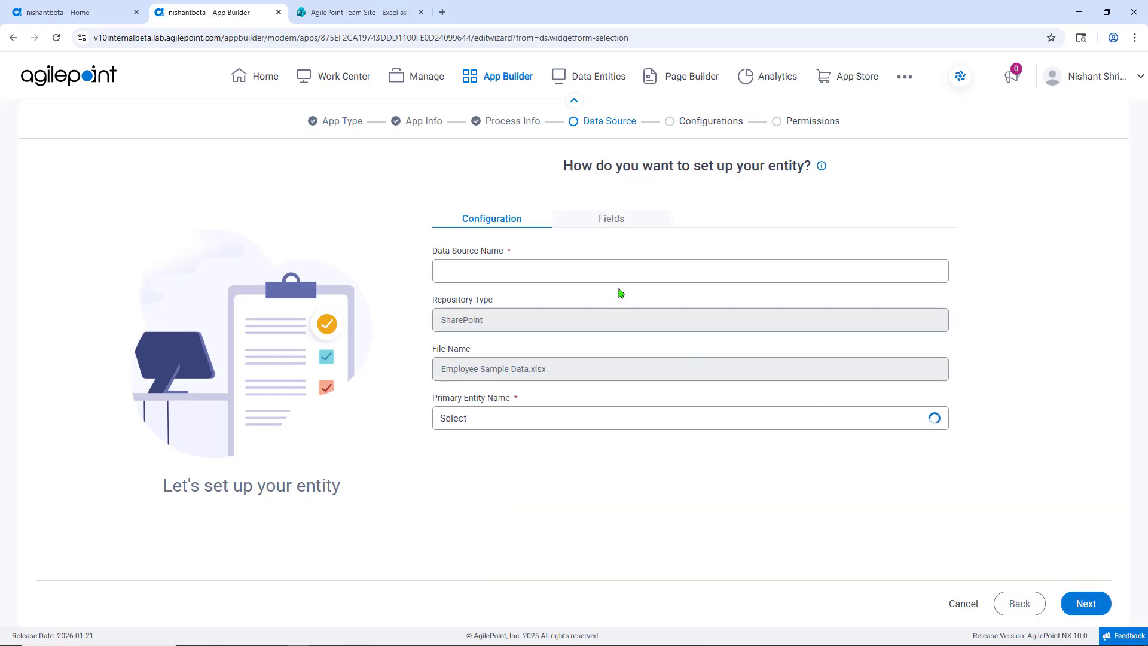
Name the data source SampleEmployeeData and select its primary entity.
left_click(604, 268)
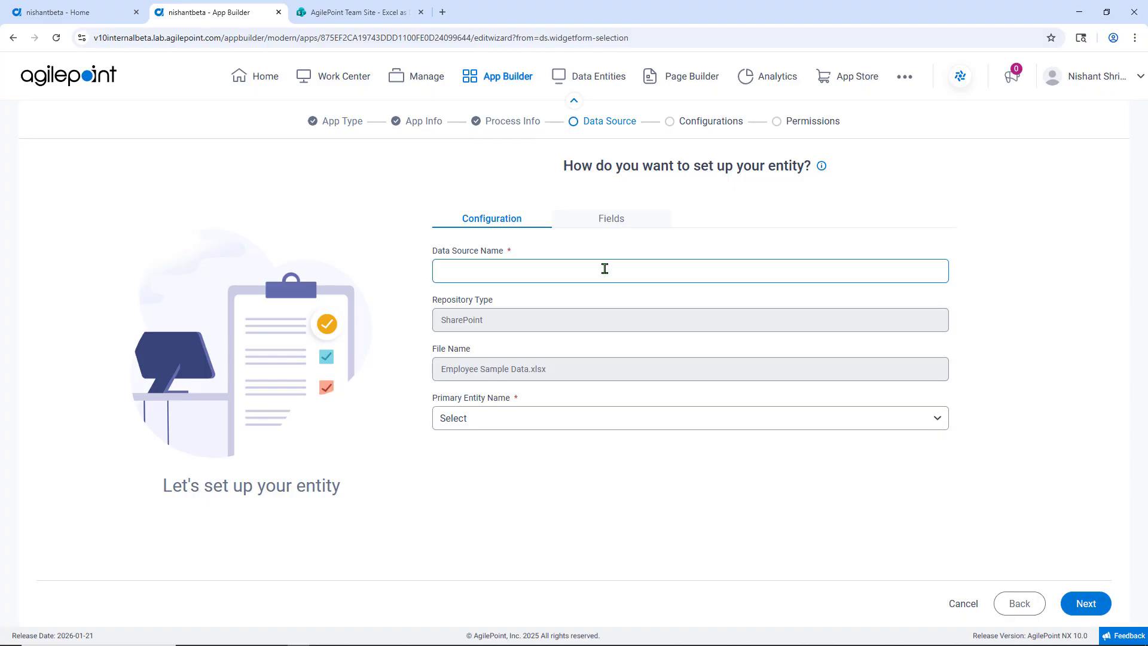
type("SampleEmployeeData")
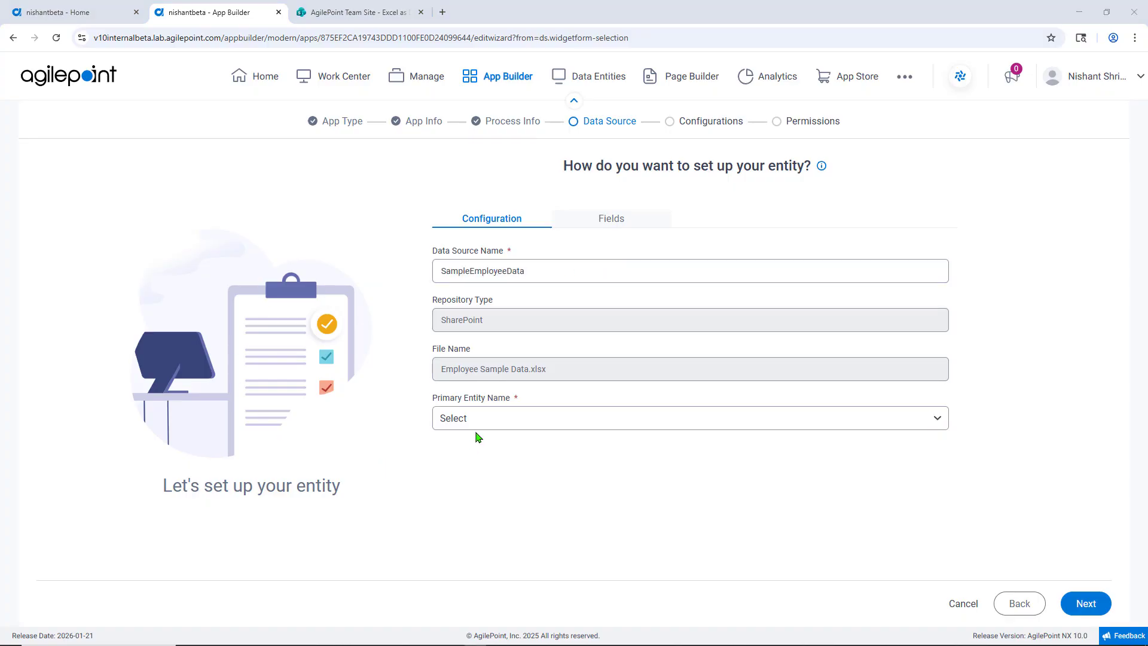
left_click(477, 426)
left_click(481, 399)
Review the entity's fields and data types, keep all fields selected and continue to the form field review.
left_click(618, 220)
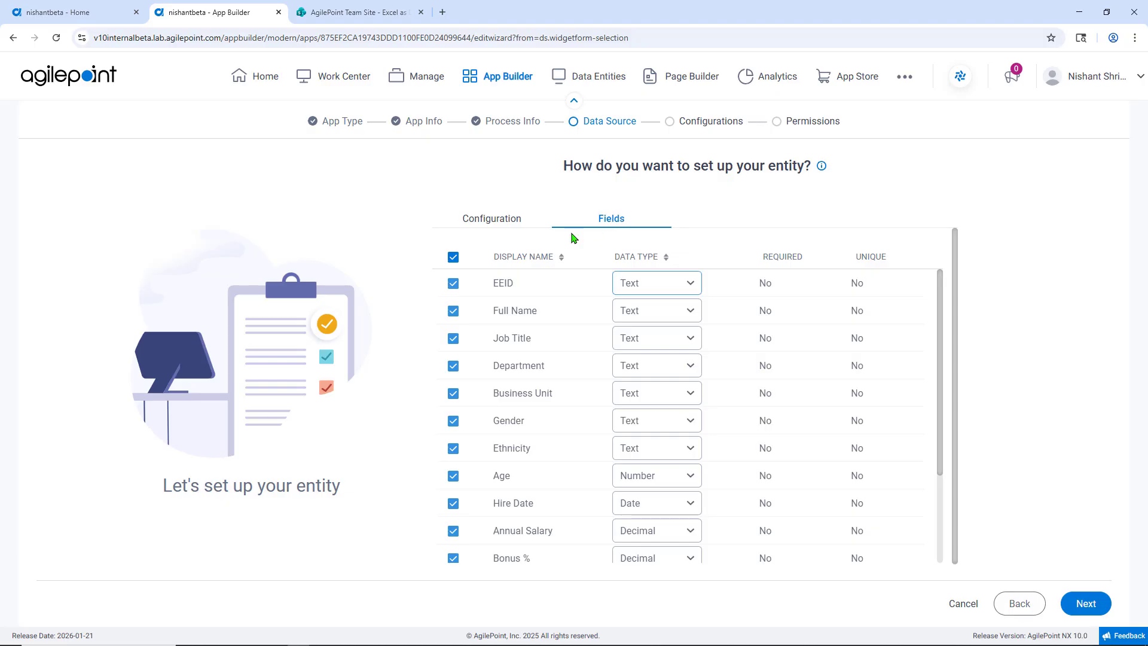
scroll(671, 350, "down", 2)
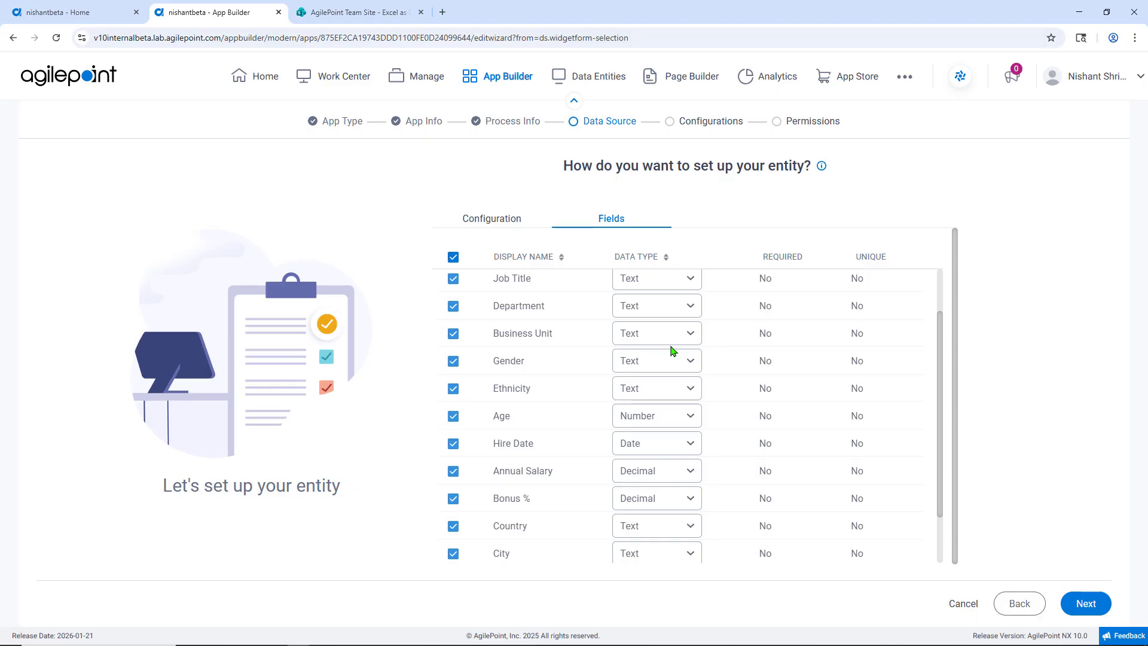
left_click(1086, 605)
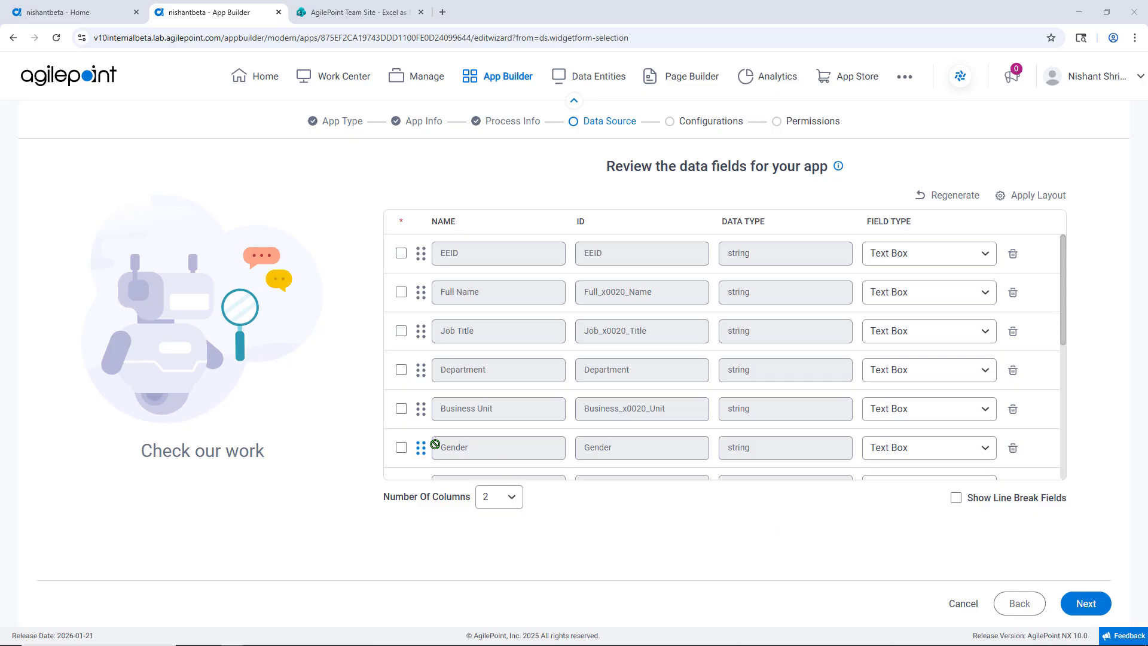
Set the Gender field type to Drop-Down List and configure its options with the existing Gender picklist.
left_click(918, 455)
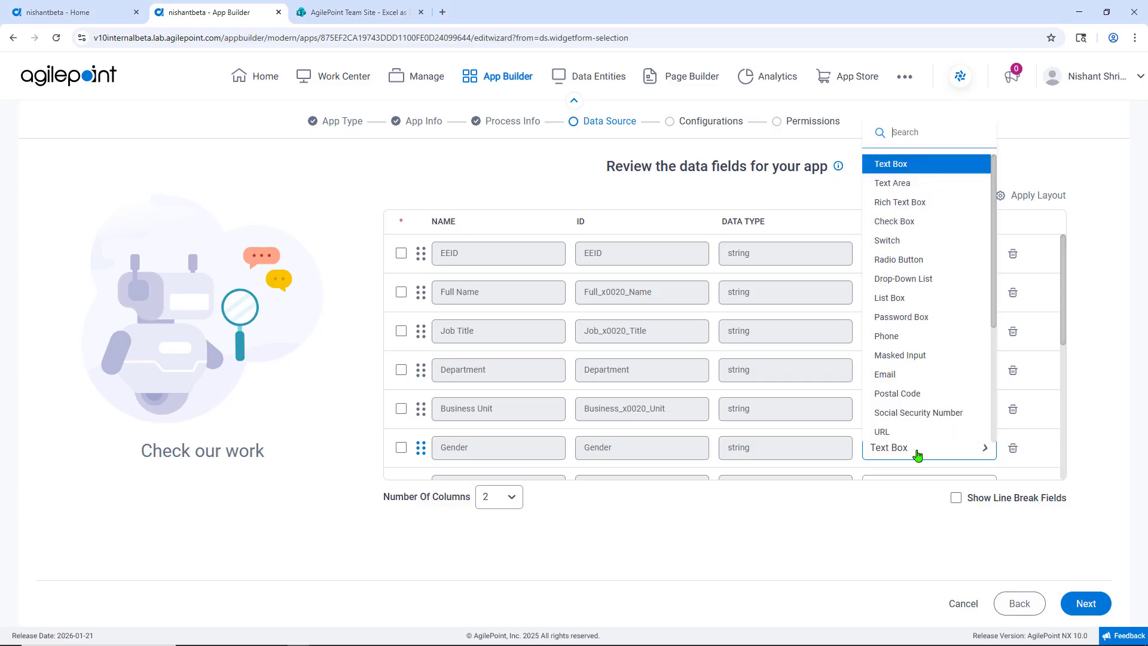
left_click(921, 279)
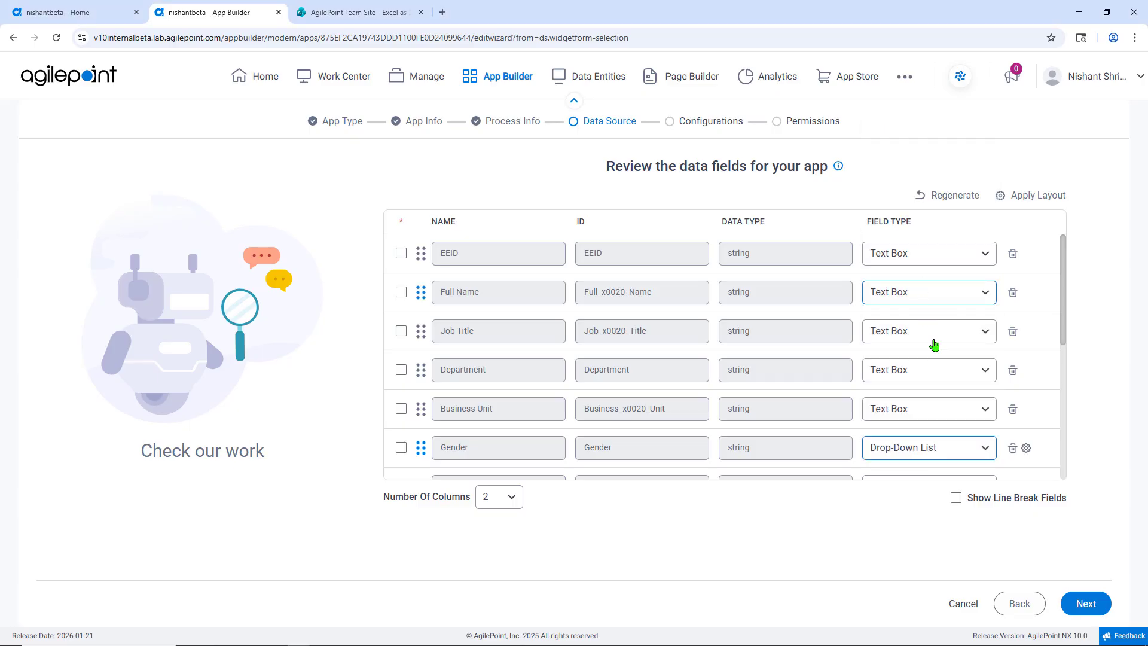
left_click(1026, 449)
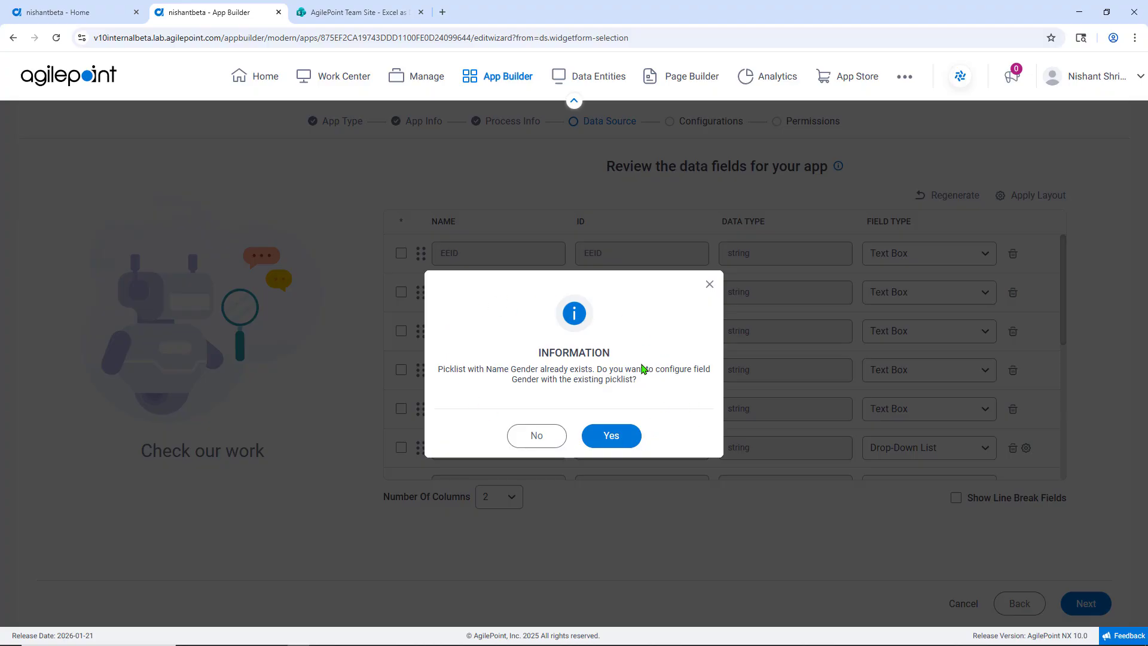
left_click(627, 437)
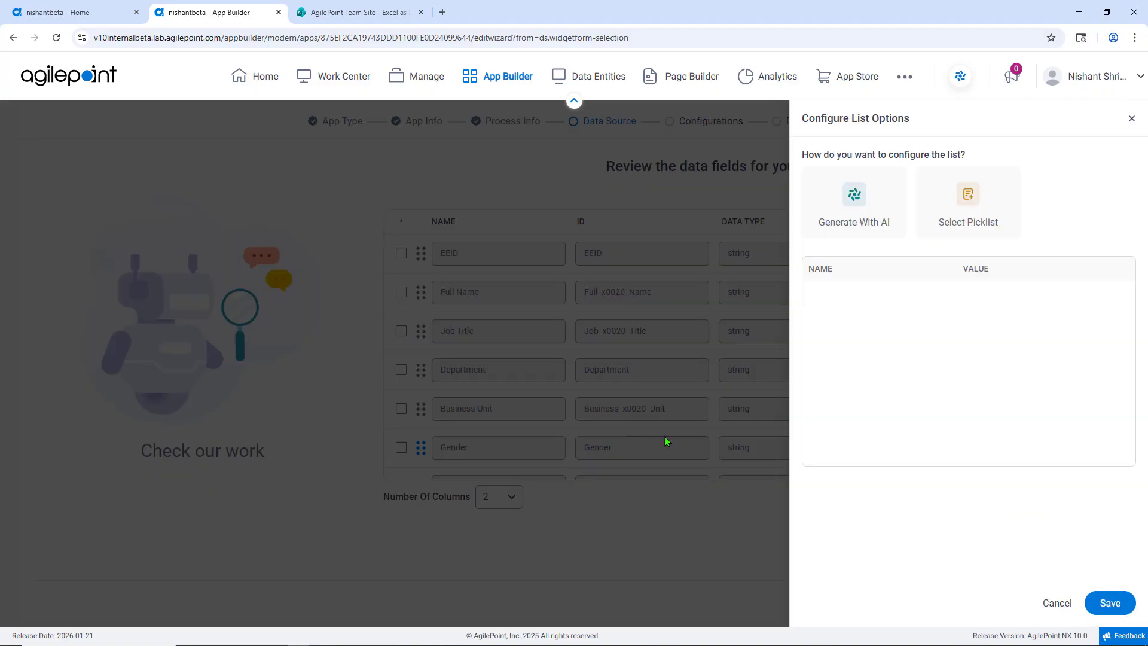
left_click(961, 233)
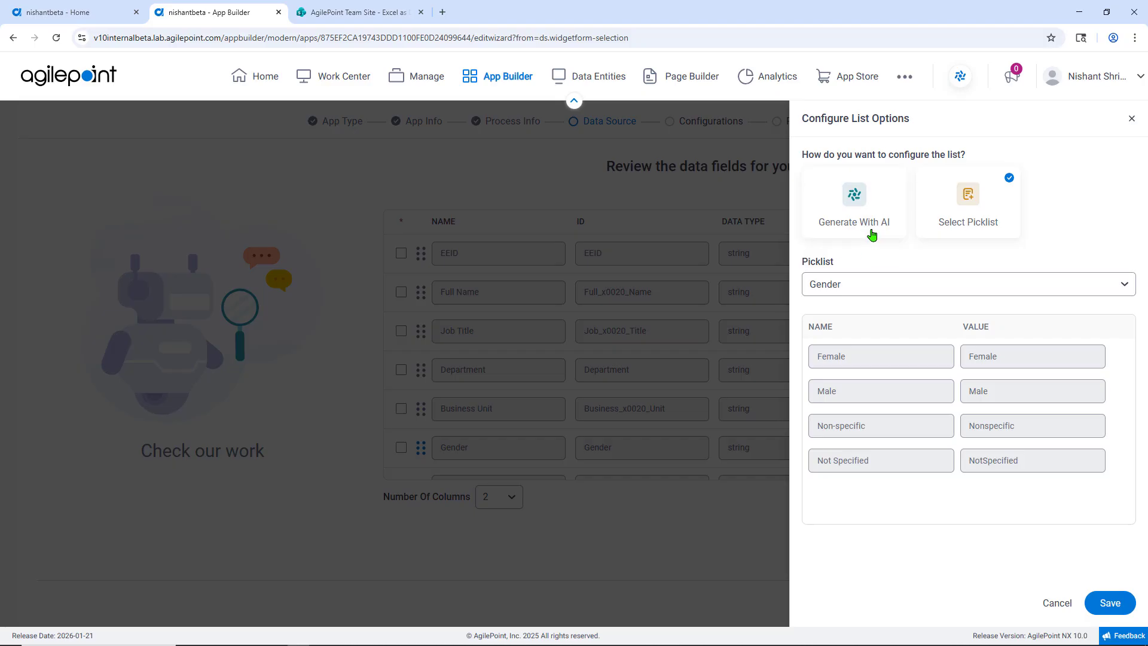
left_click(1106, 602)
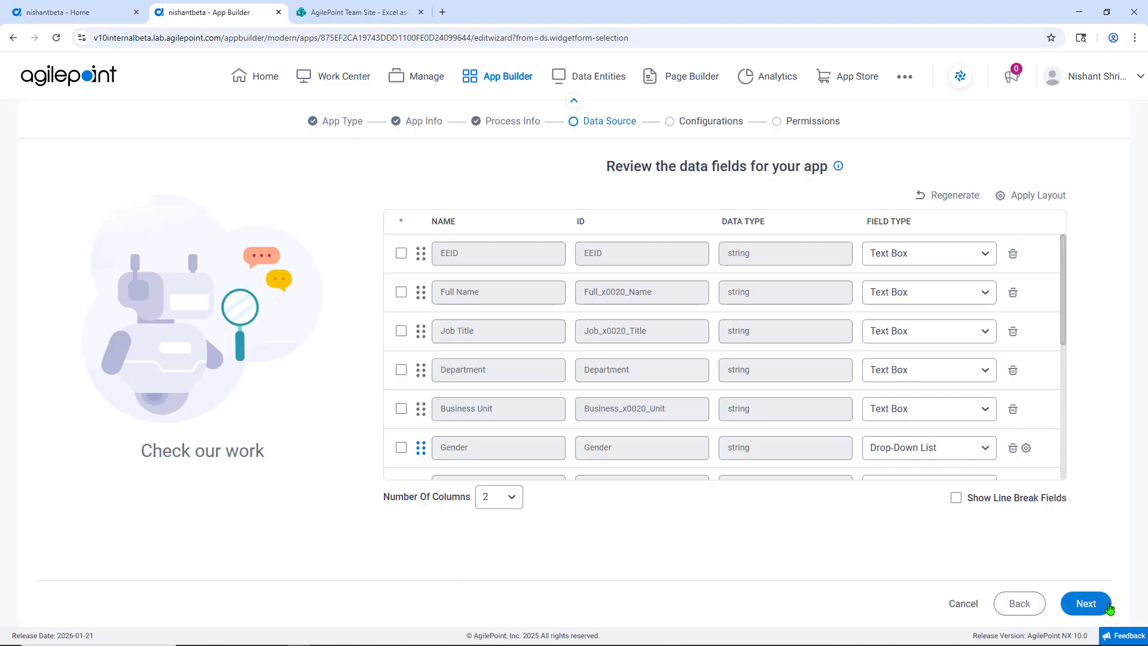
Set the Annual Salary field type to Currency.
scroll(591, 391, "down", 1)
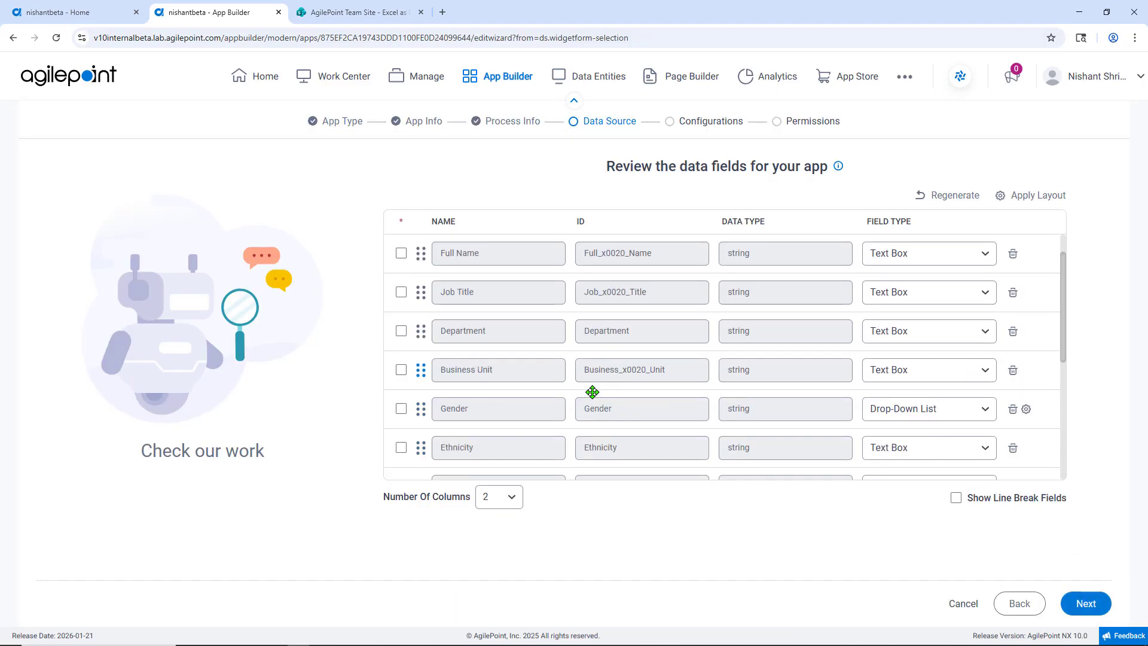
scroll(592, 392, "down", 2)
scroll(557, 383, "down", 2)
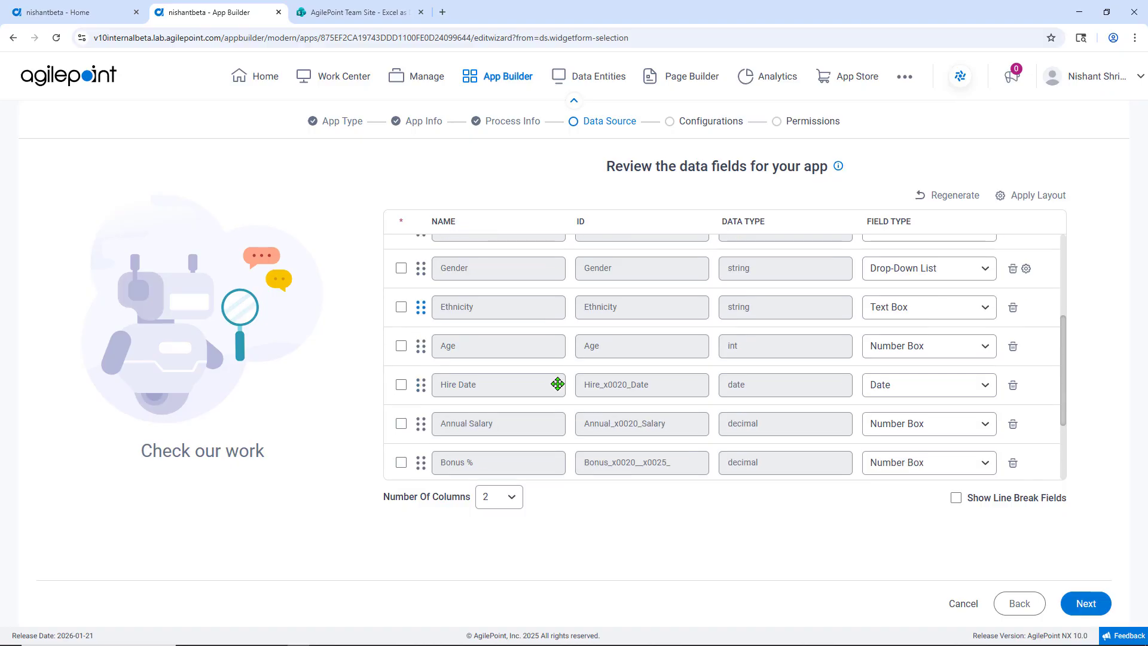
scroll(505, 373, "down", 1)
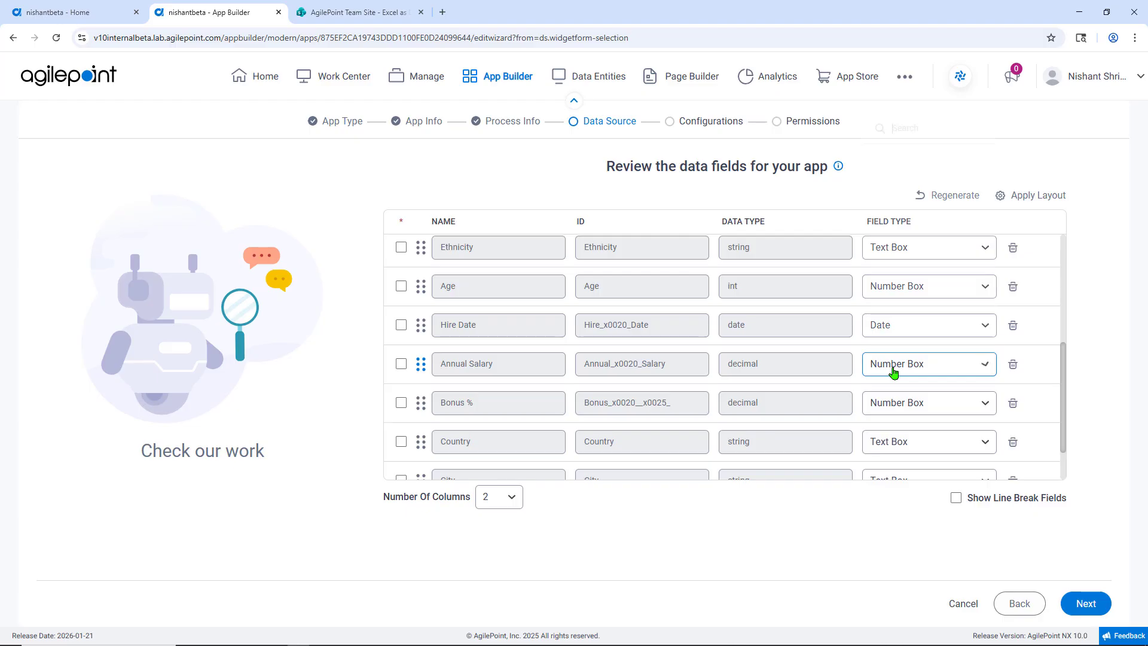
left_click(893, 373)
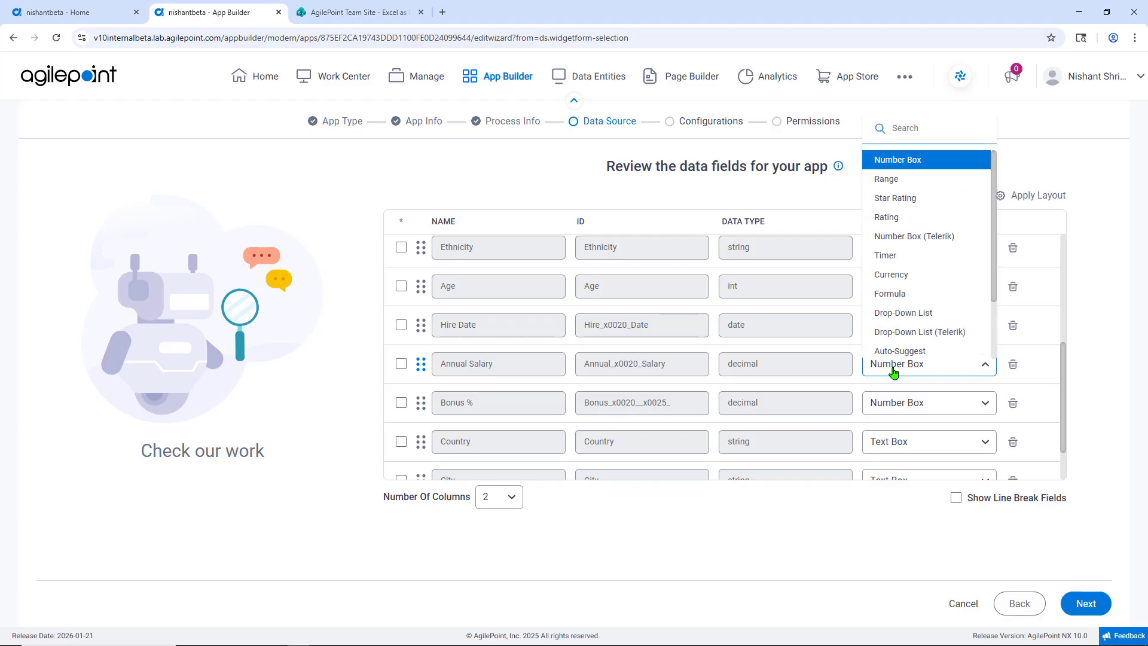
left_click(901, 279)
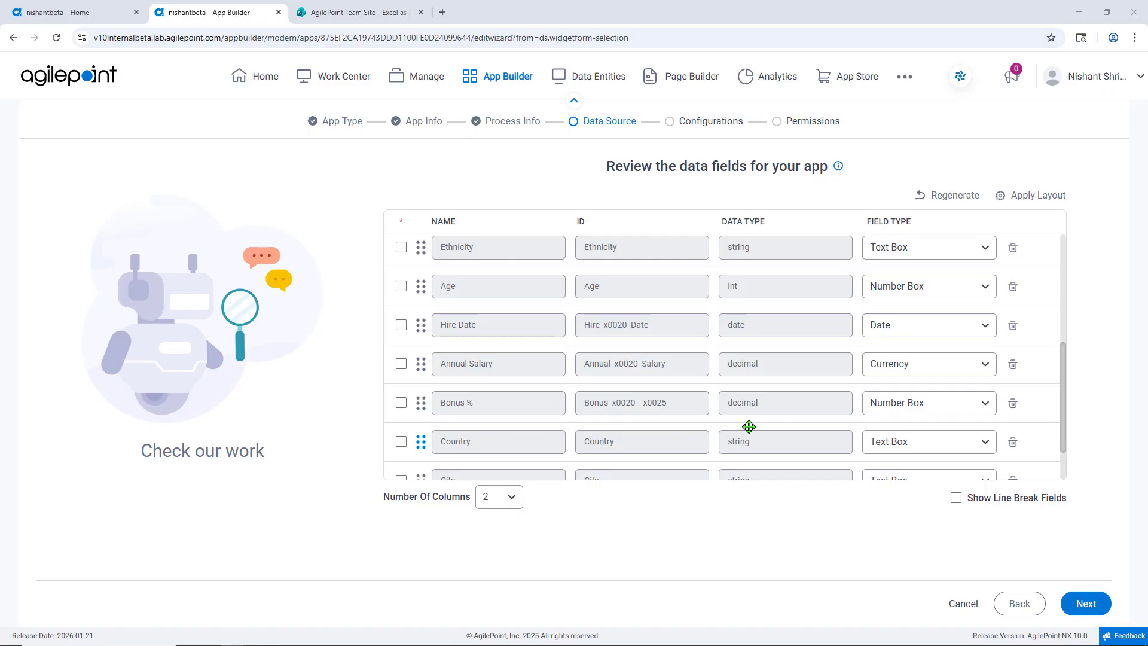
Set the Country field type to Drop-Down List and configure its options with the existing Country Or Region Code picklist.
left_click(936, 442)
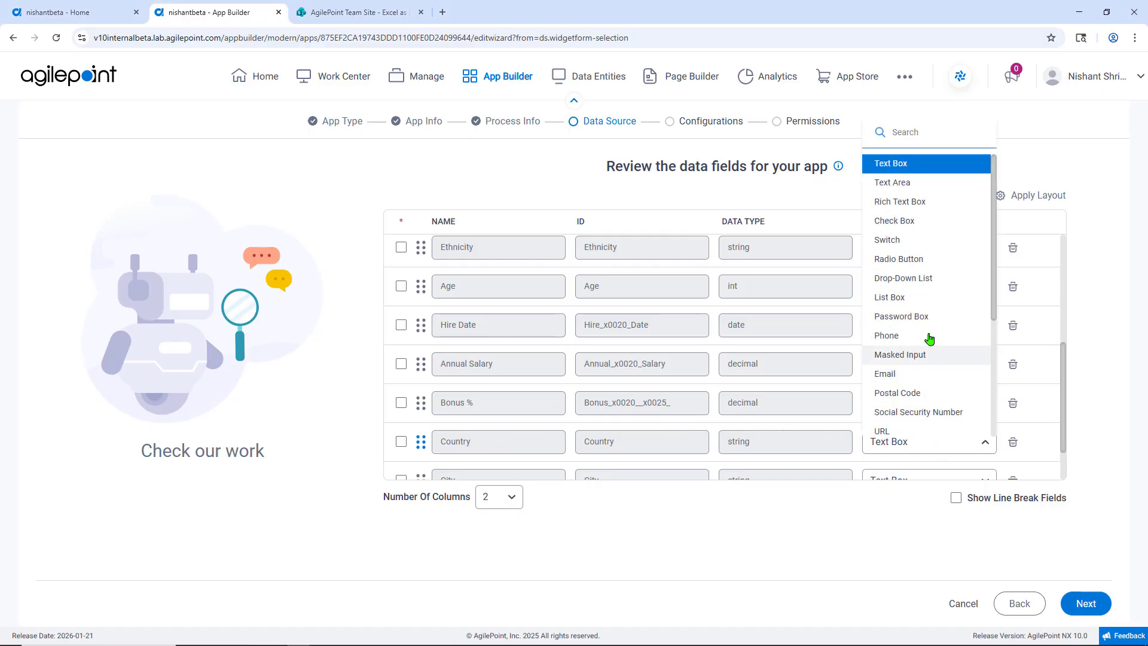
left_click(929, 279)
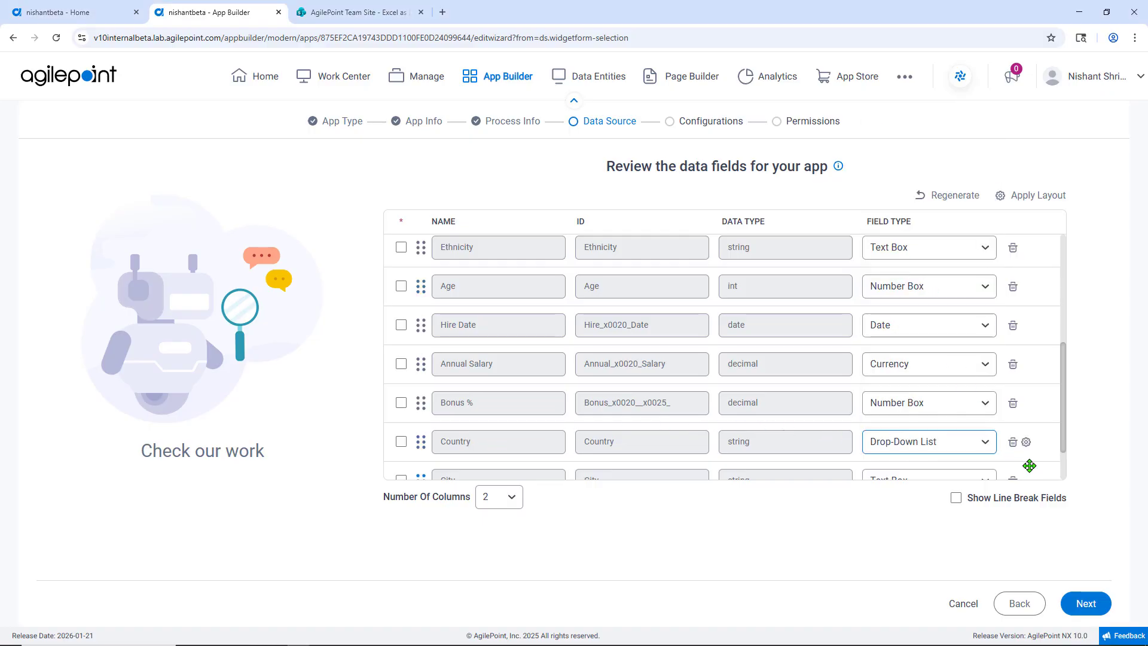
left_click(1026, 441)
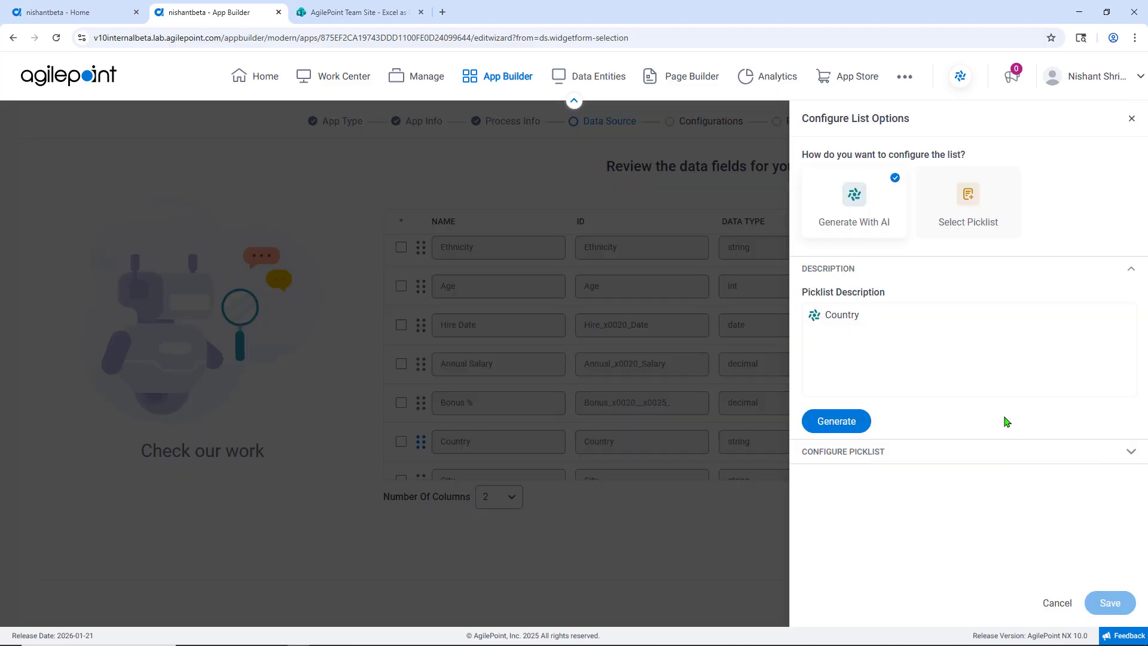
left_click(965, 231)
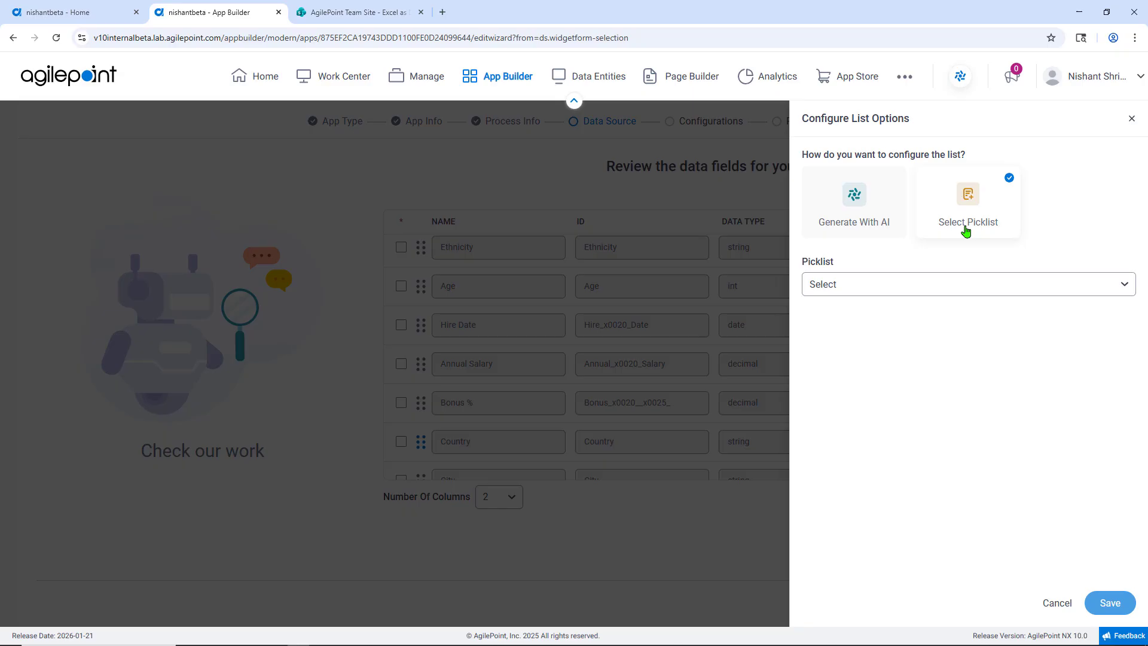
left_click(871, 284)
type("country")
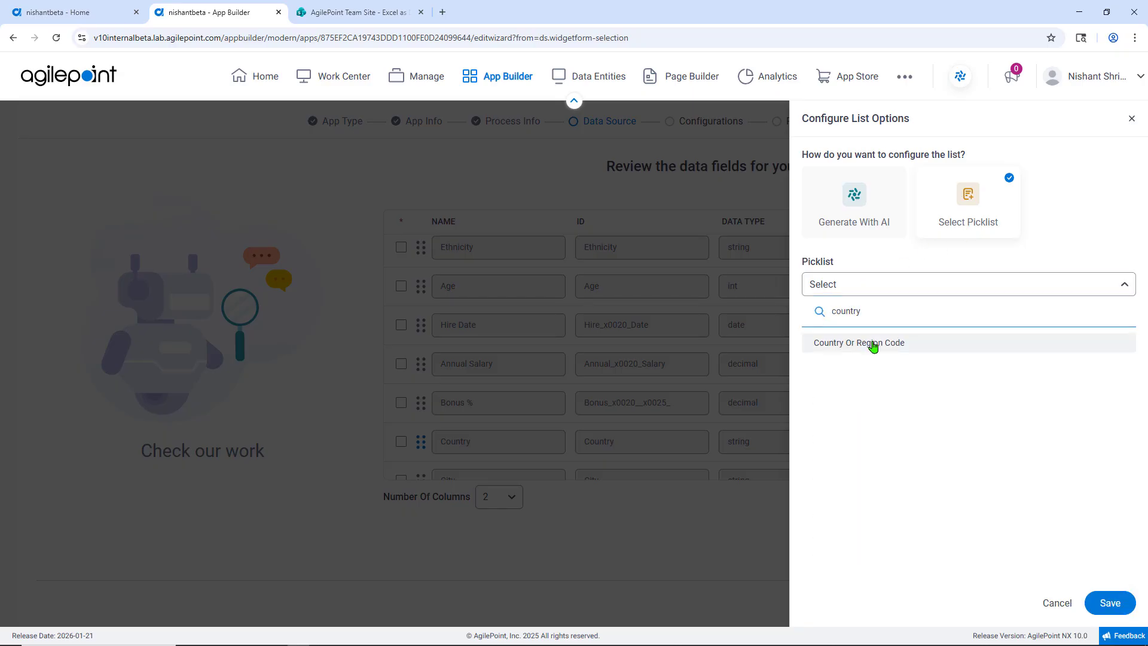
left_click(870, 342)
left_click(1108, 601)
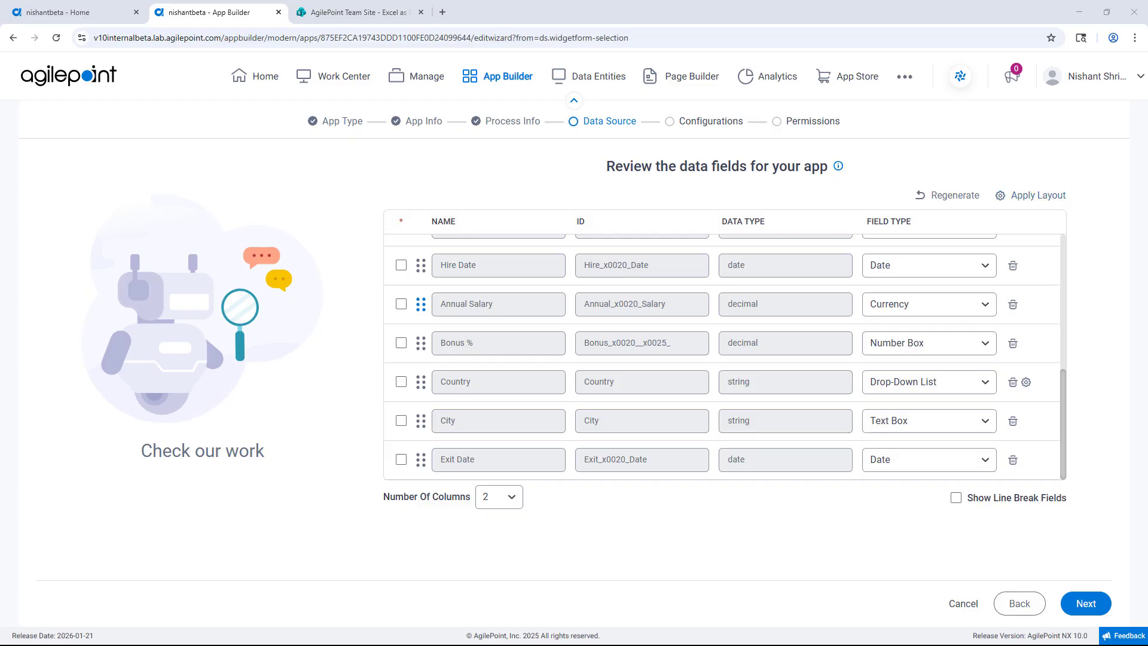
Check the New Employee Data Excel DS.png layout image and apply it as the form's layout template.
left_click_drag(1147, 161, 634, 1)
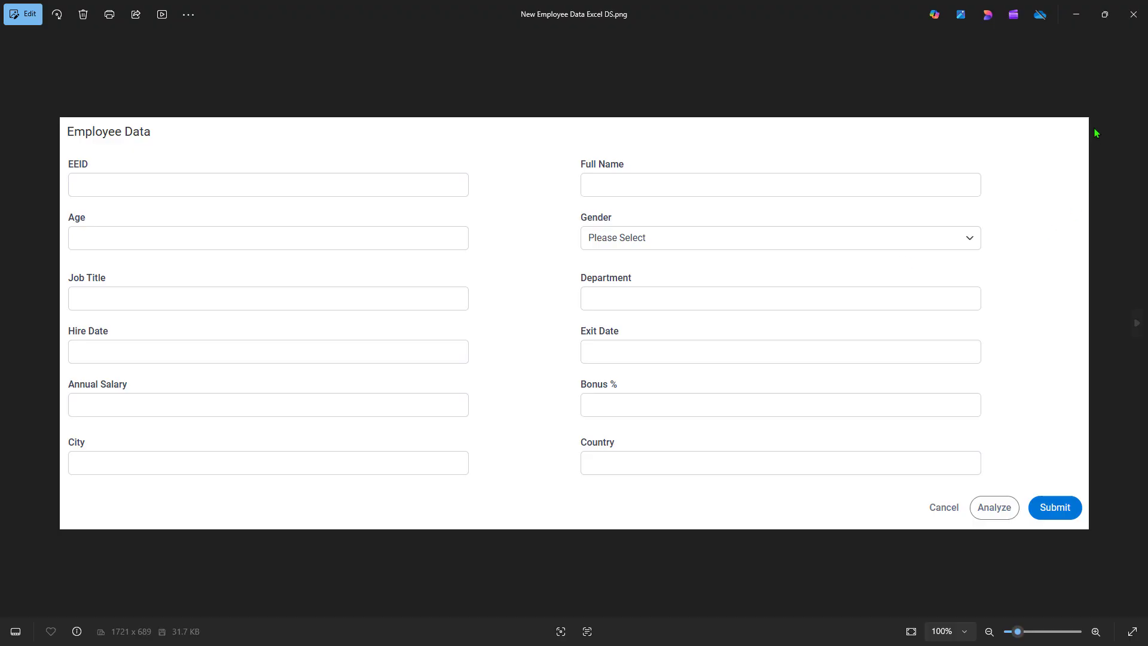
left_click(1075, 14)
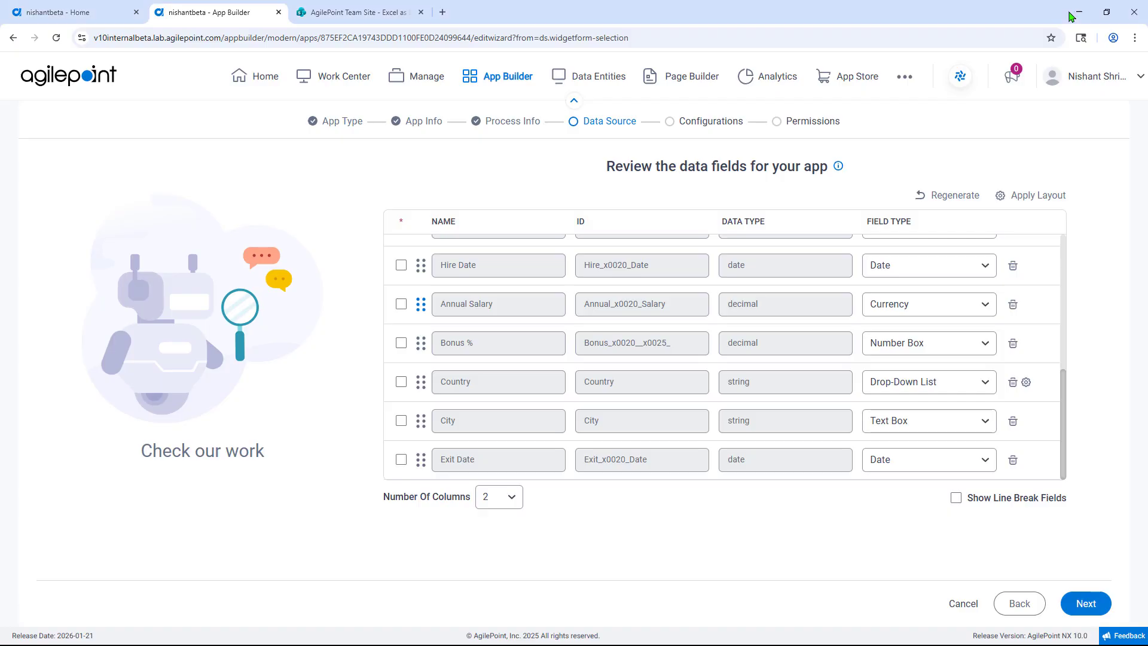
left_click(1044, 200)
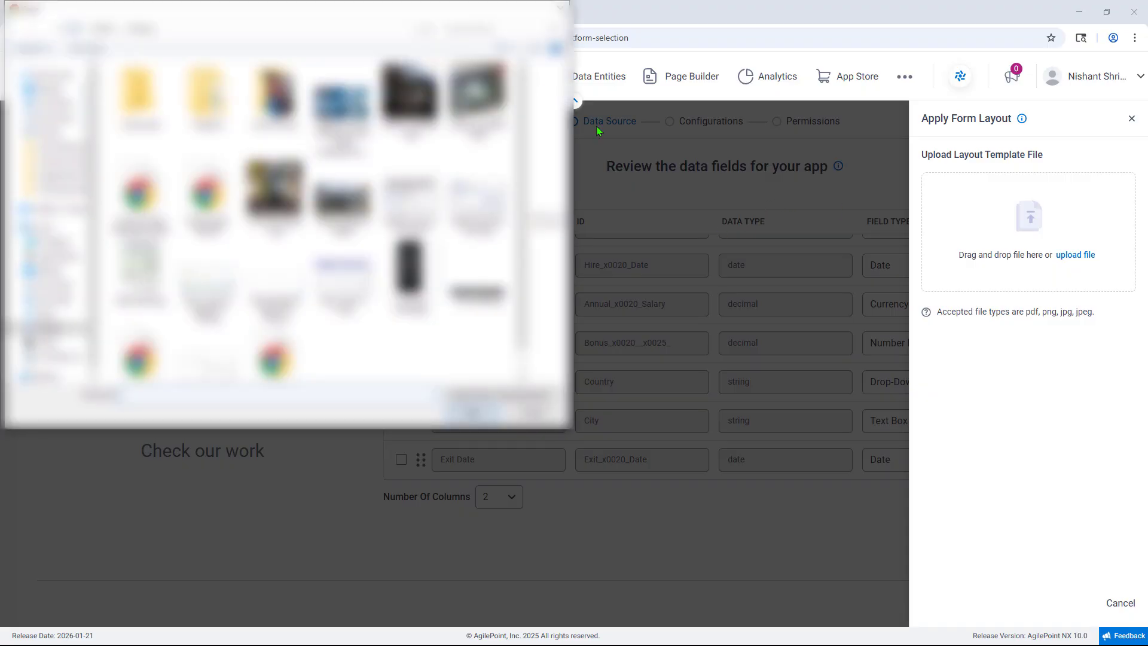
left_click_drag(452, 14, 1147, 149)
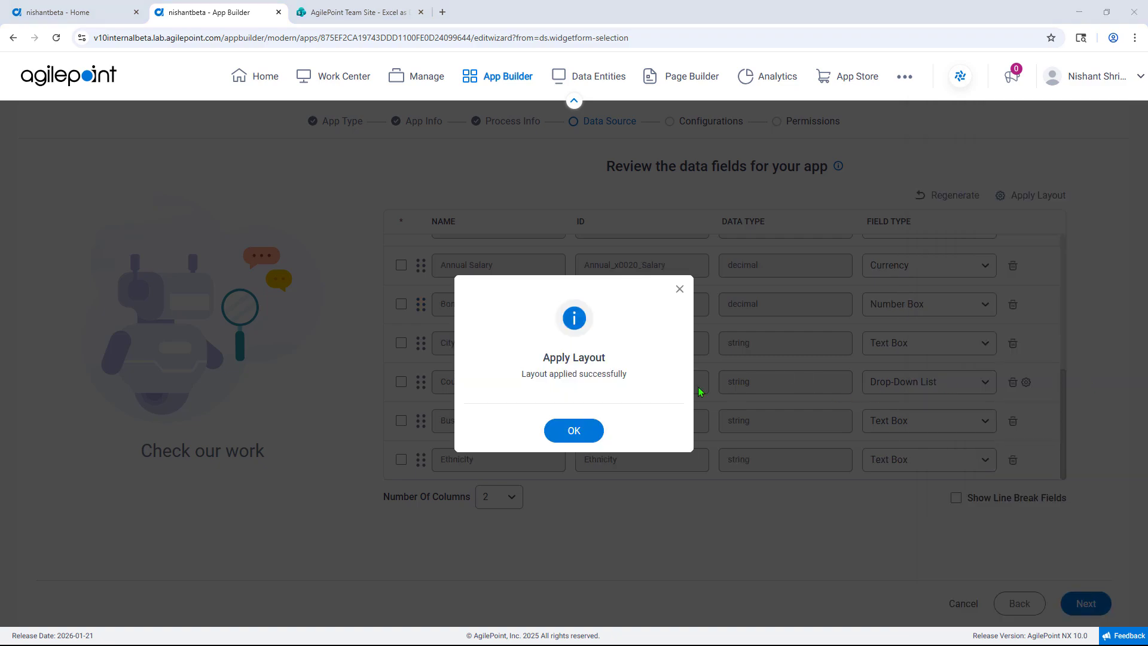
left_click(571, 429)
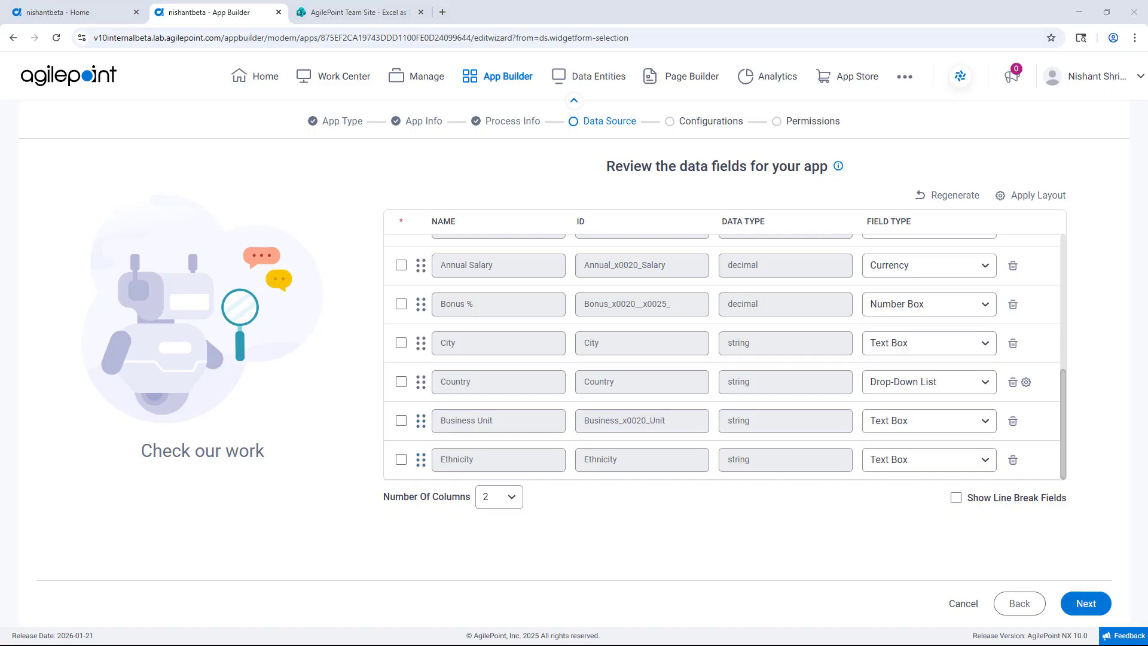
Compare the field order with the layout image and show the line break fields in the list.
left_click_drag(1147, 99, 764, 110)
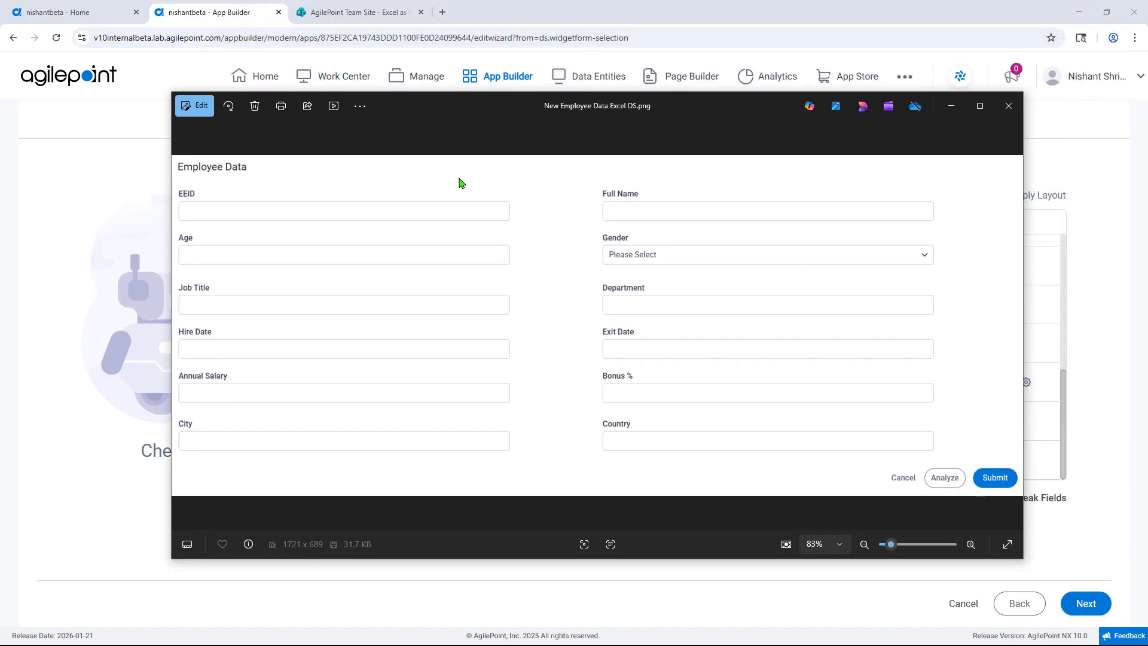
left_click(951, 106)
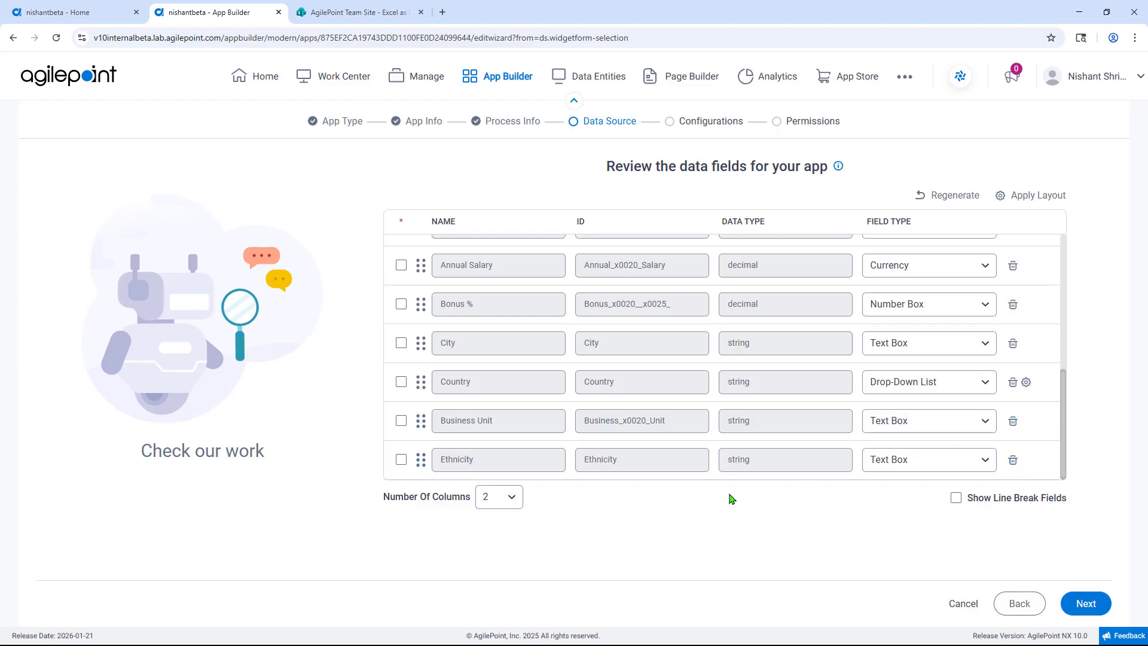
left_click(957, 498)
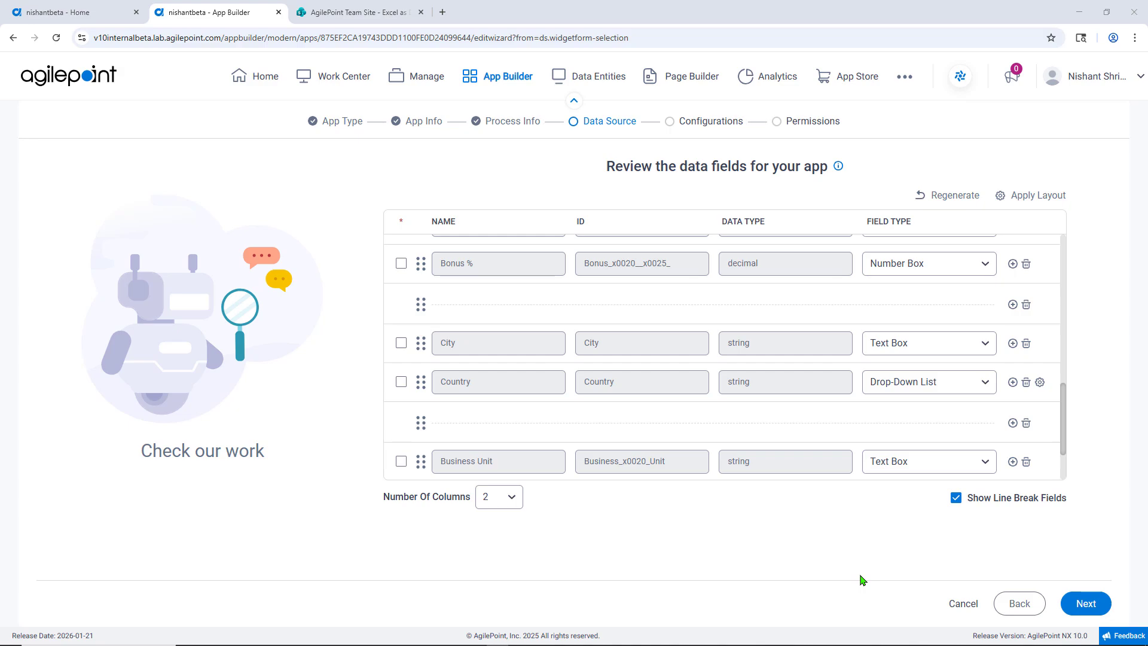
Accept the reviewed fields, keep the default configurations and permissions, create the app and open the New TBL_Employees form for design.
left_click(1092, 607)
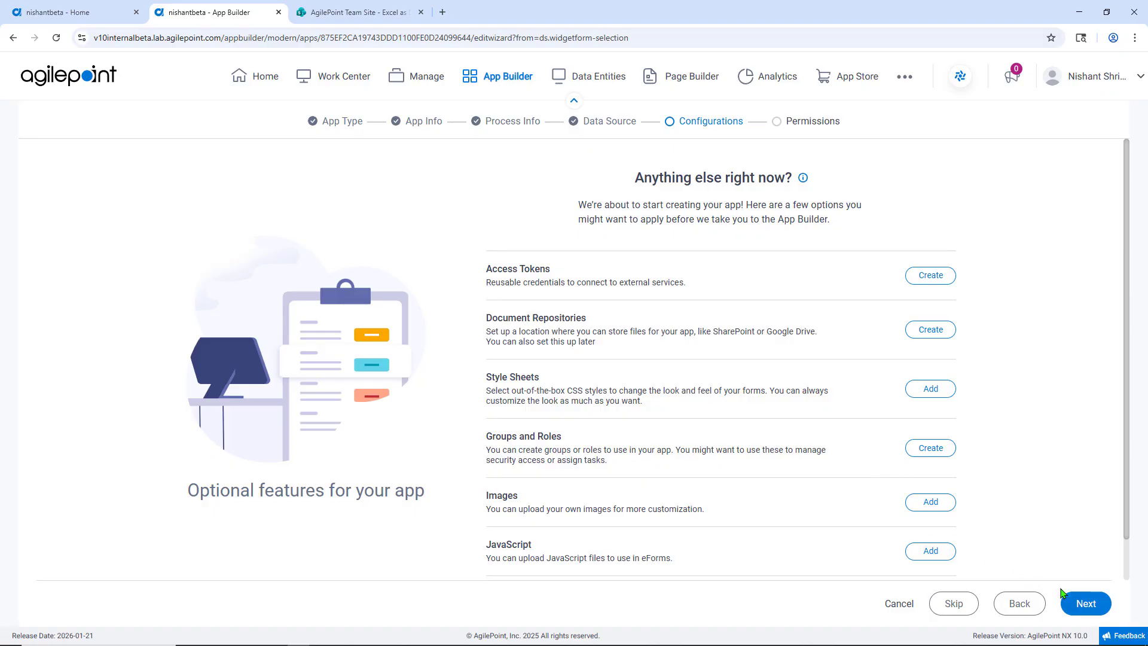
left_click(1091, 606)
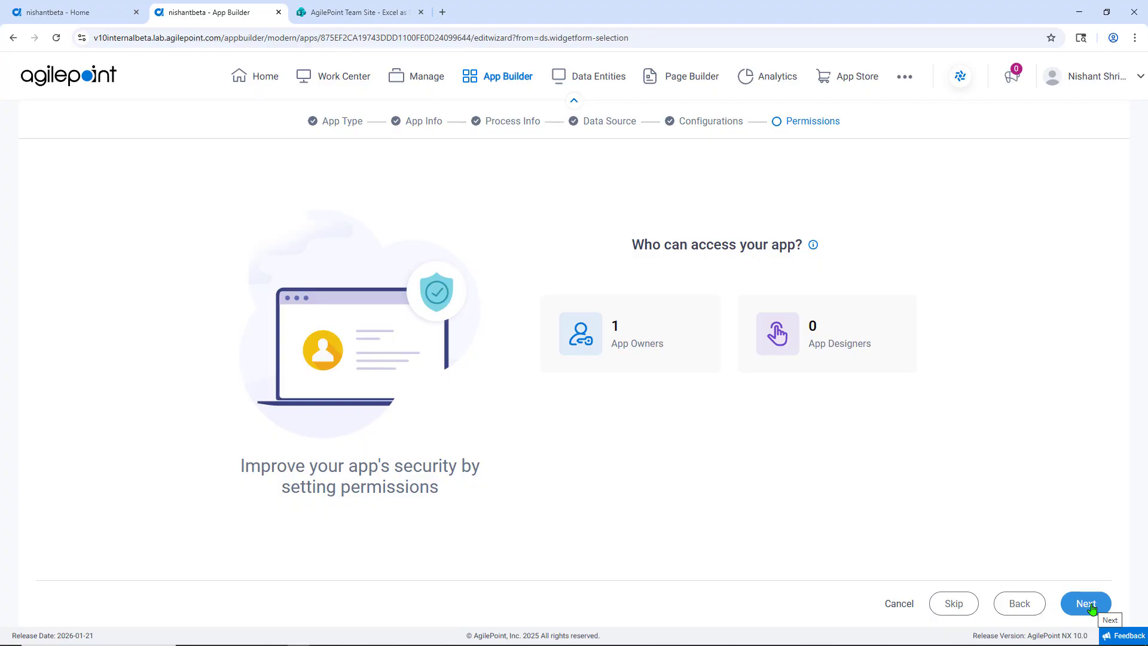
left_click(1091, 607)
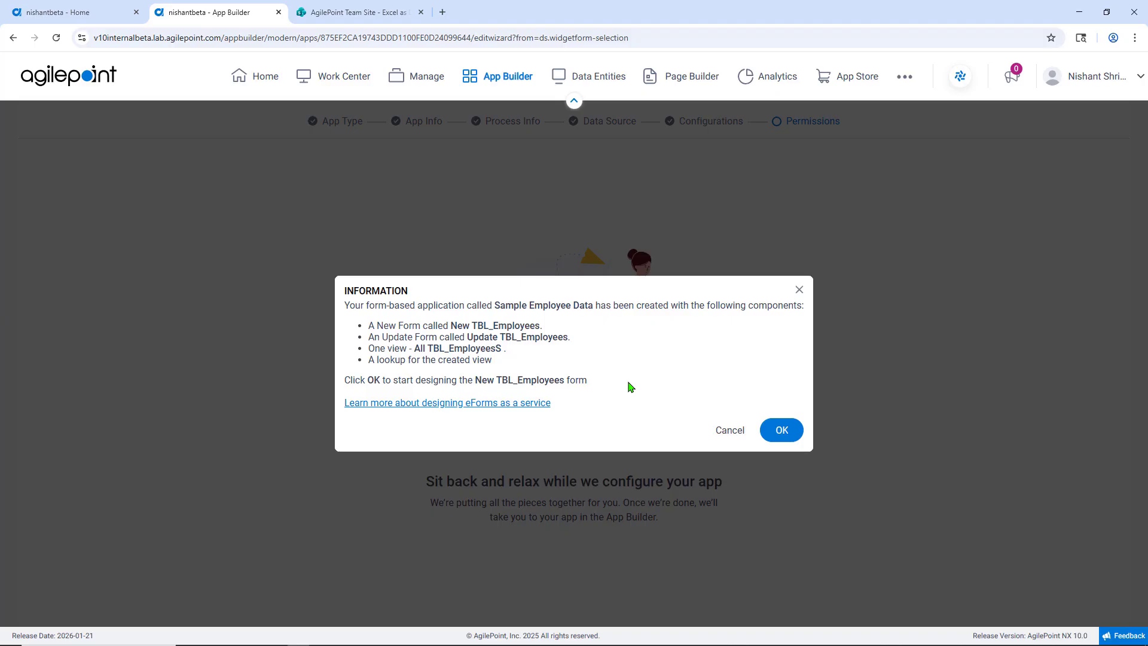
left_click(778, 433)
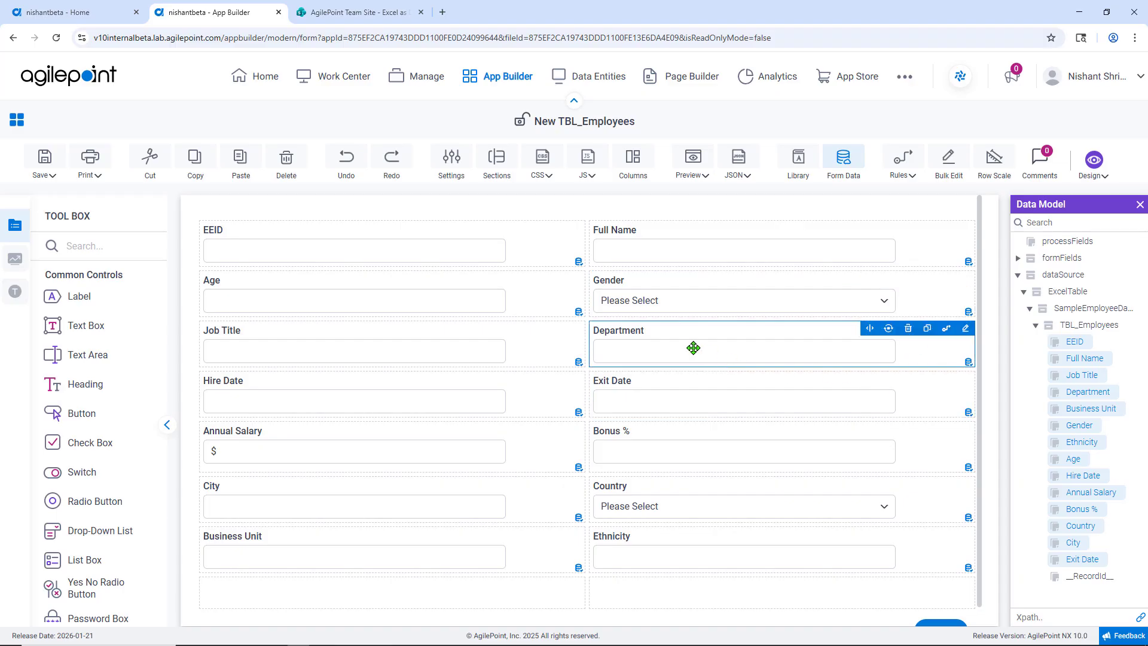
Open the preview device options for the New TBL_Employees form.
left_click(691, 176)
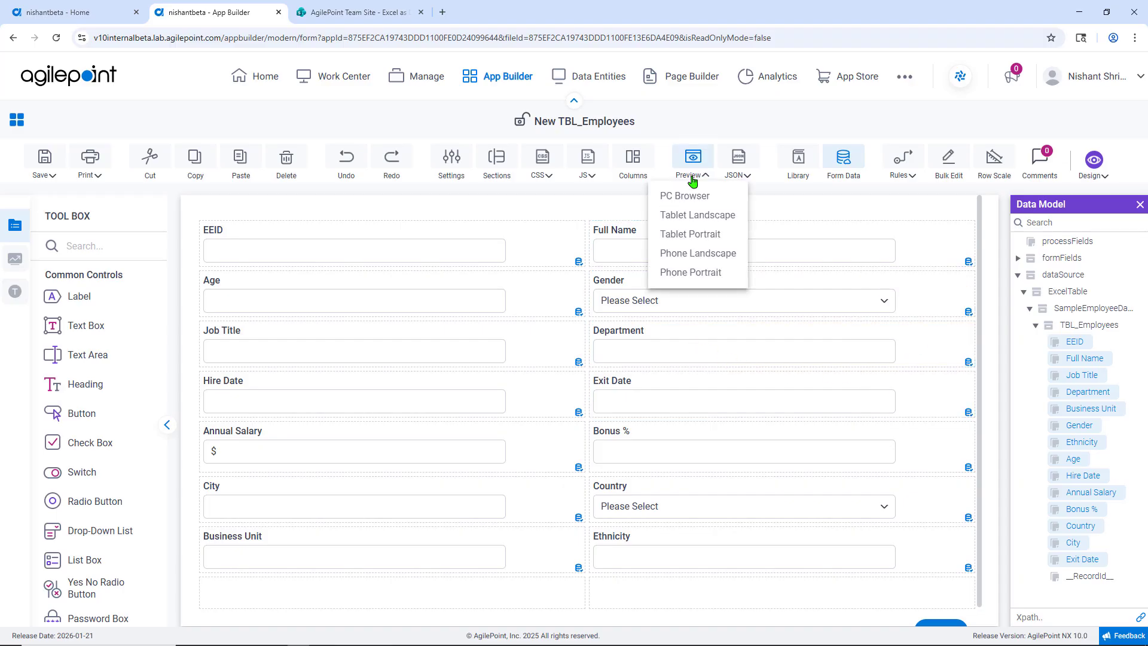